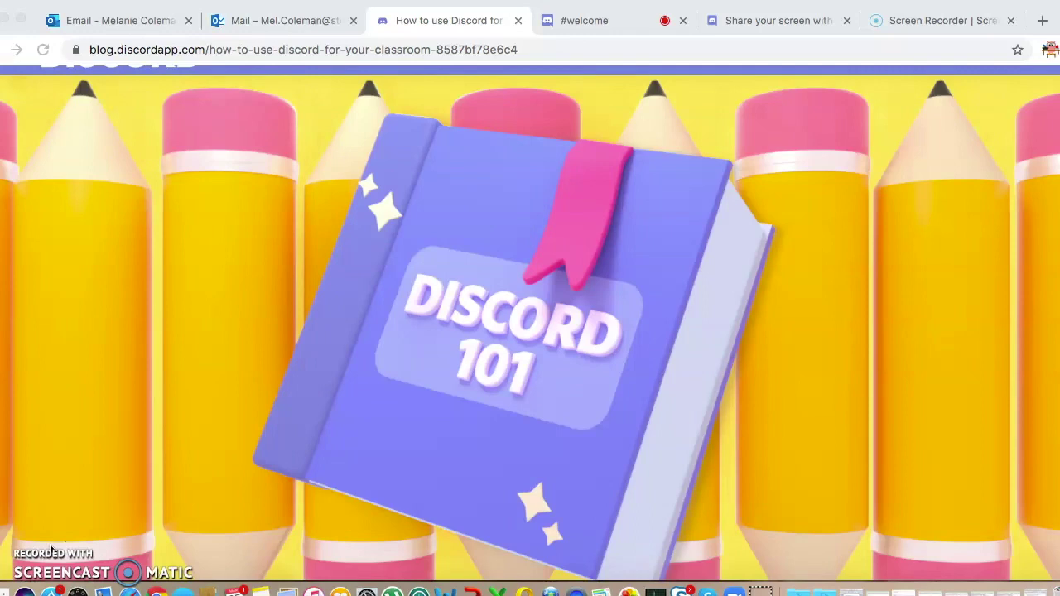
# Read the Discord blog article on classroom use, from its introduction through the template setup to the section on conducting class remotely
pyautogui.click(601, 22)
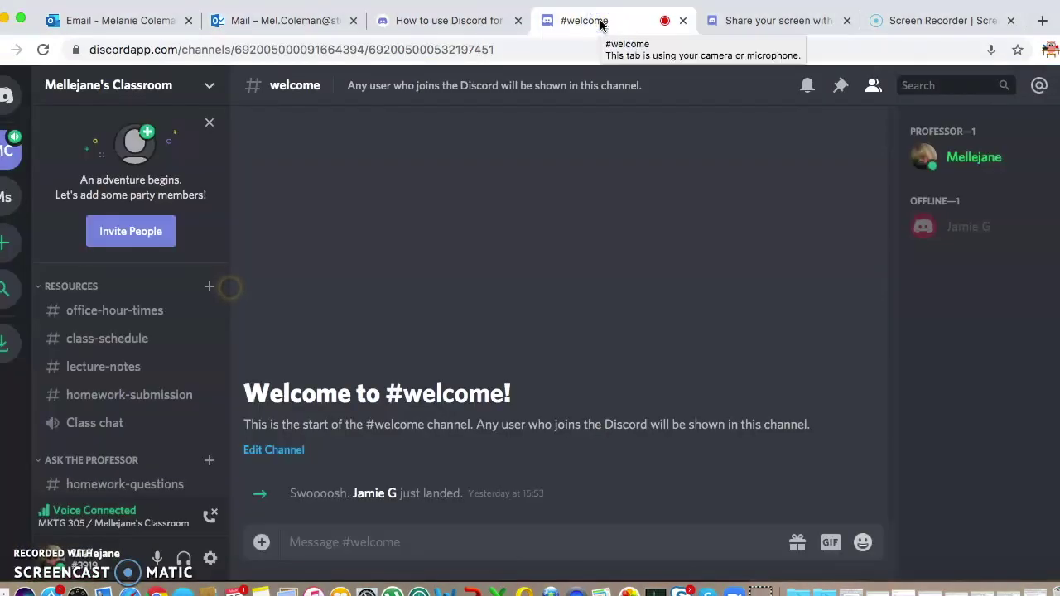
pyautogui.click(447, 20)
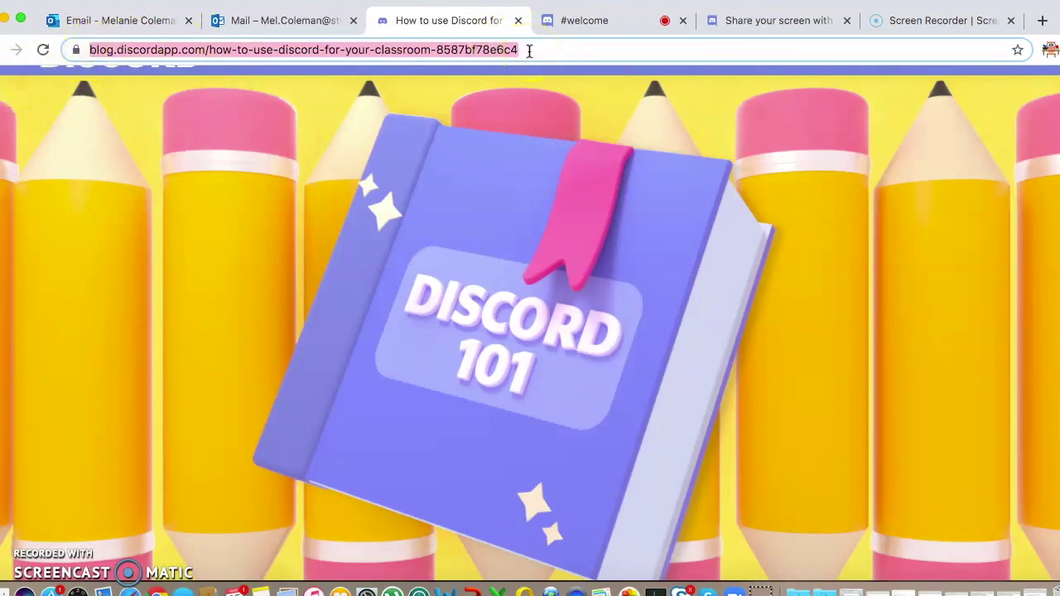
pyautogui.scroll(-5, 556, 141)
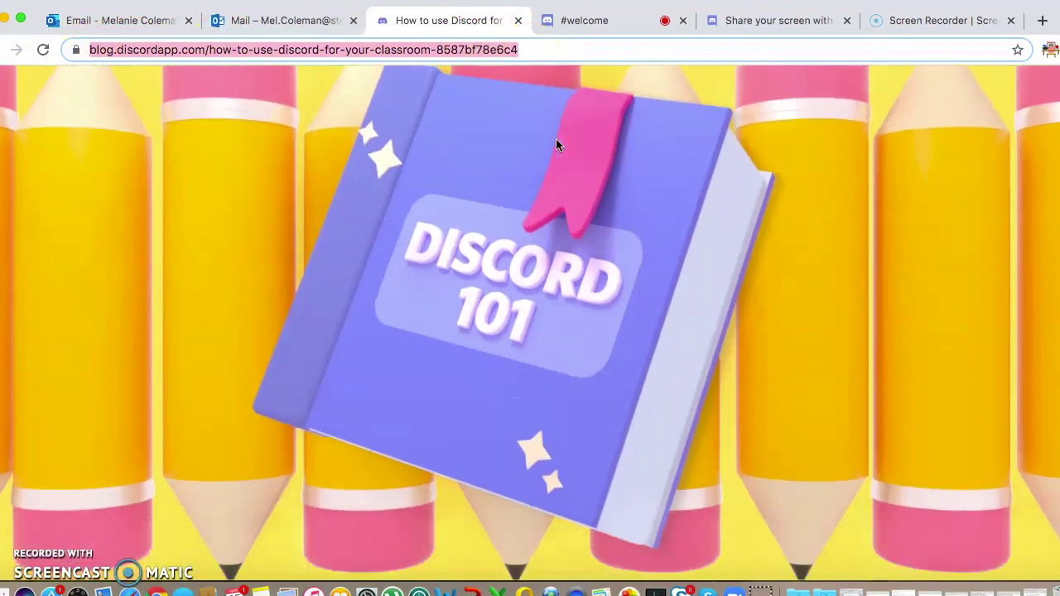
pyautogui.scroll(-5, 555, 145)
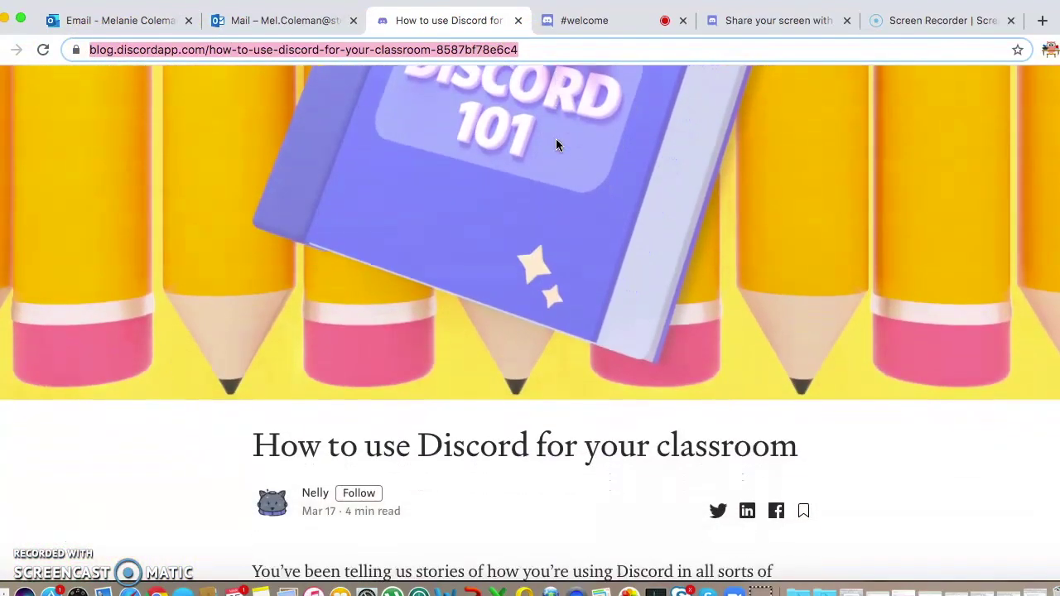
pyautogui.scroll(-5, 556, 145)
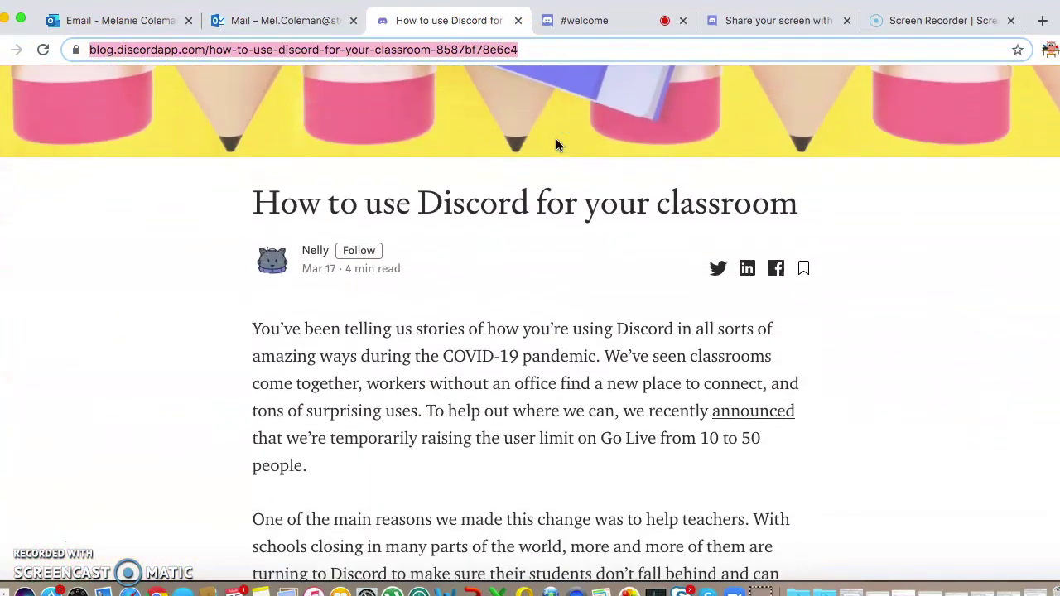
pyautogui.scroll(-5, 556, 144)
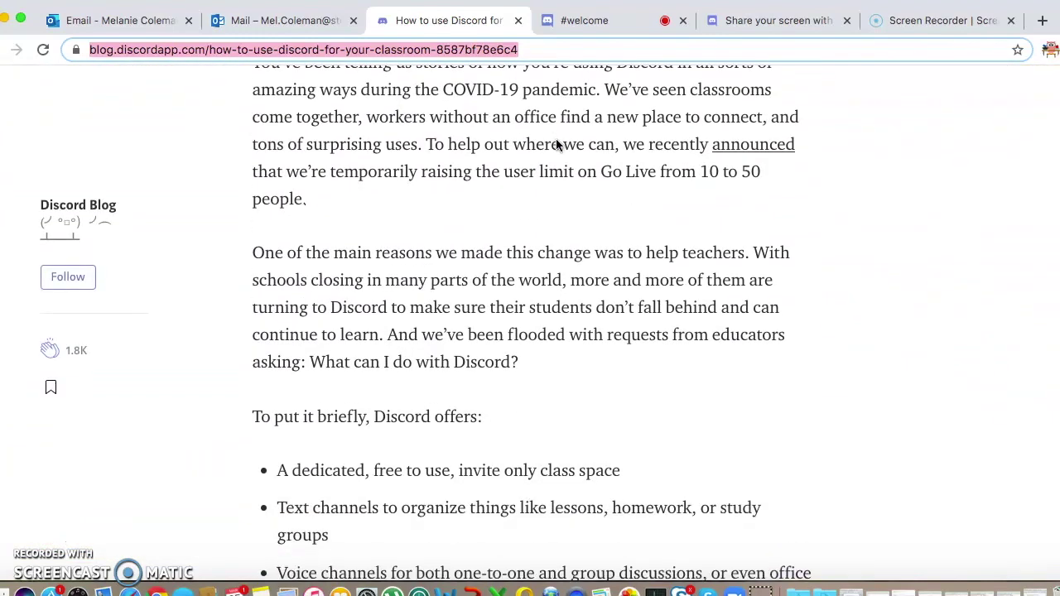
pyautogui.scroll(-2, 556, 145)
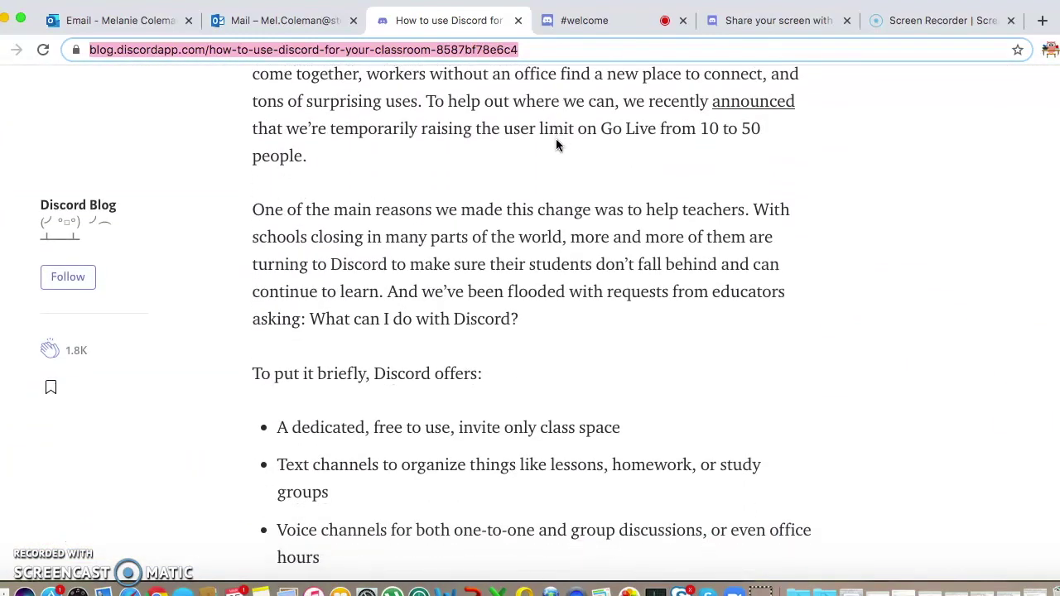
pyautogui.scroll(-4, 556, 145)
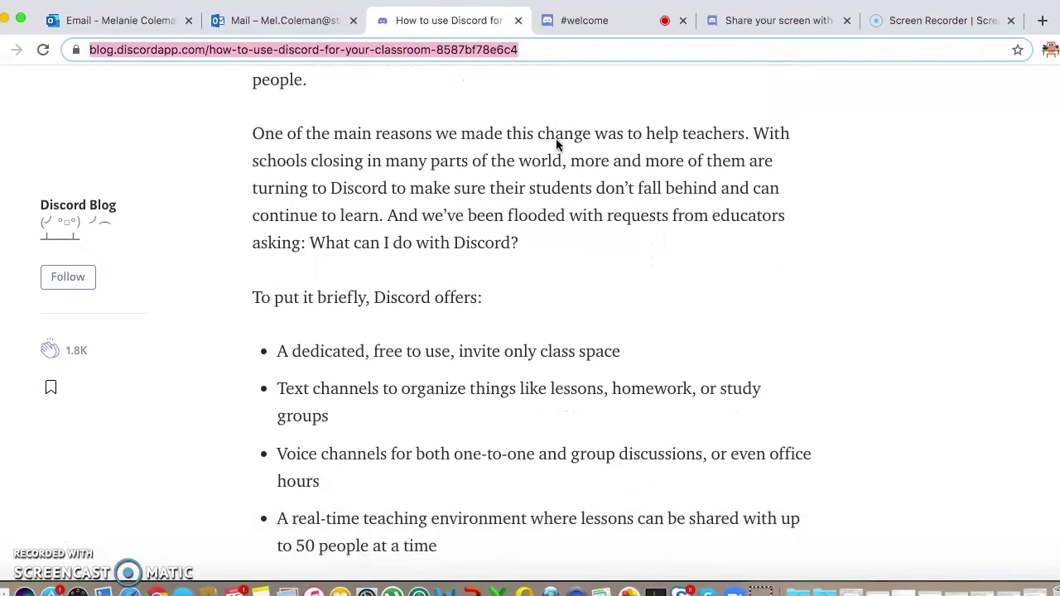
pyautogui.scroll(-3, 555, 138)
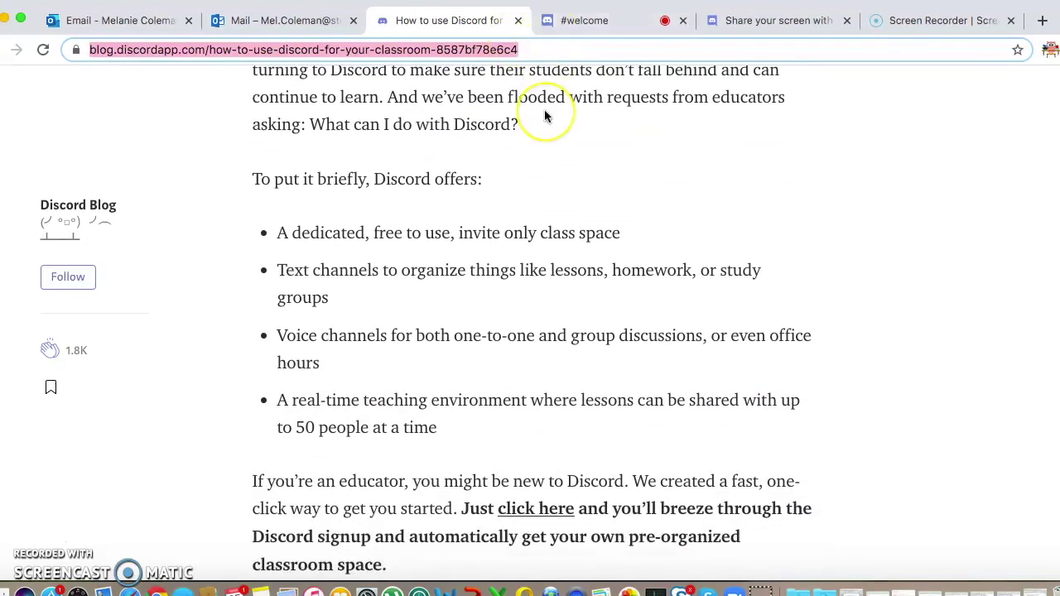
pyautogui.scroll(-2, 544, 112)
pyautogui.scroll(-1, 545, 116)
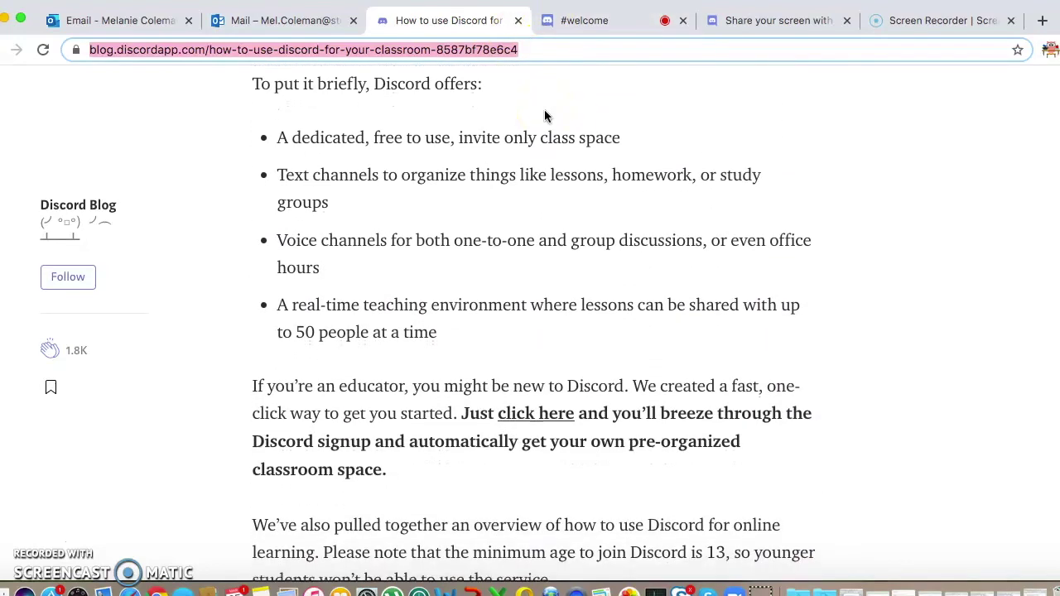
pyautogui.scroll(-3, 544, 113)
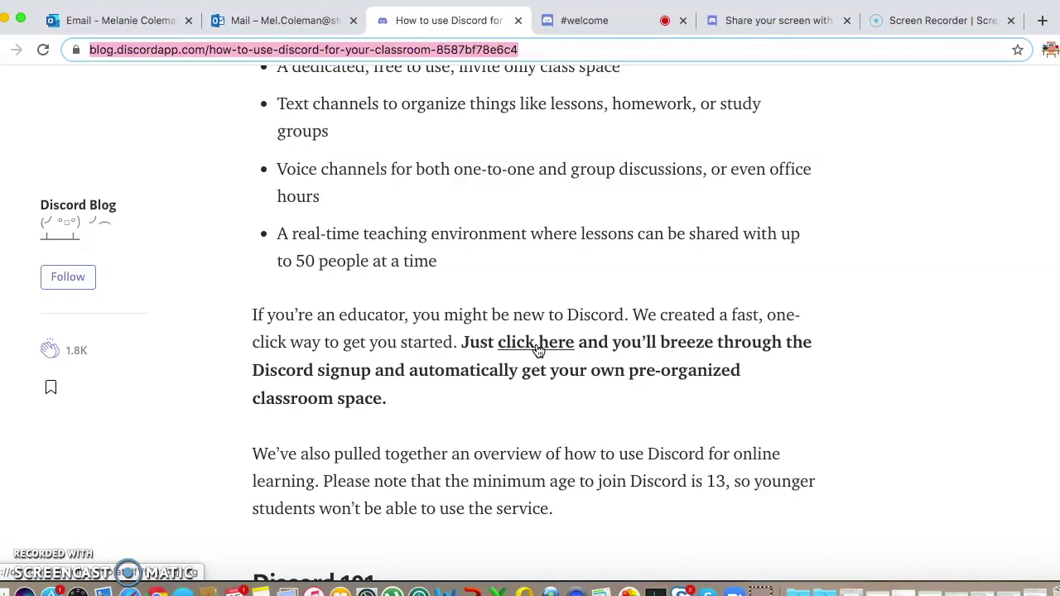
pyautogui.scroll(-15, 537, 350)
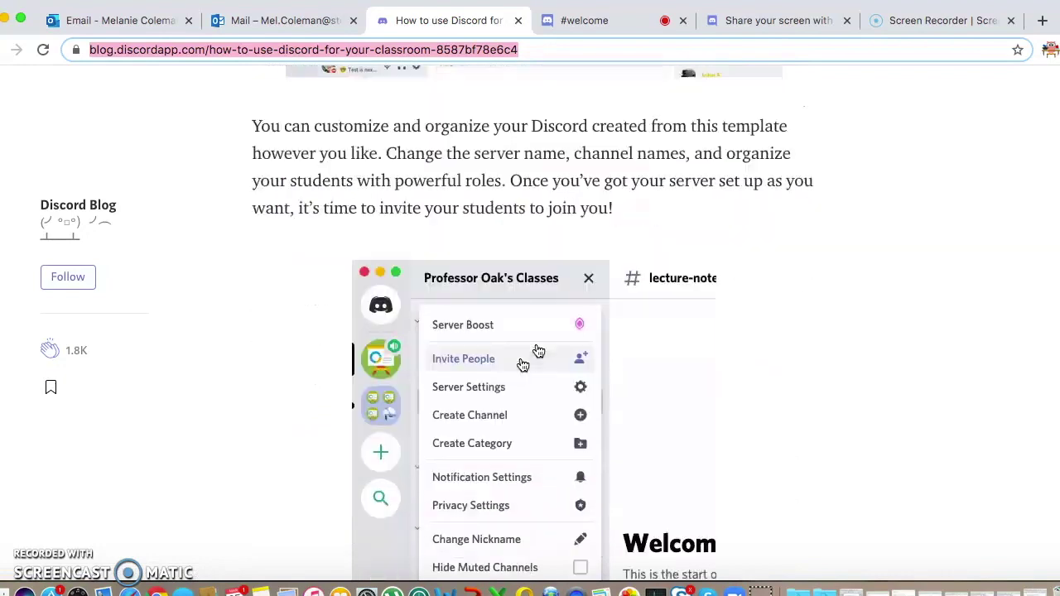
pyautogui.scroll(-6, 537, 350)
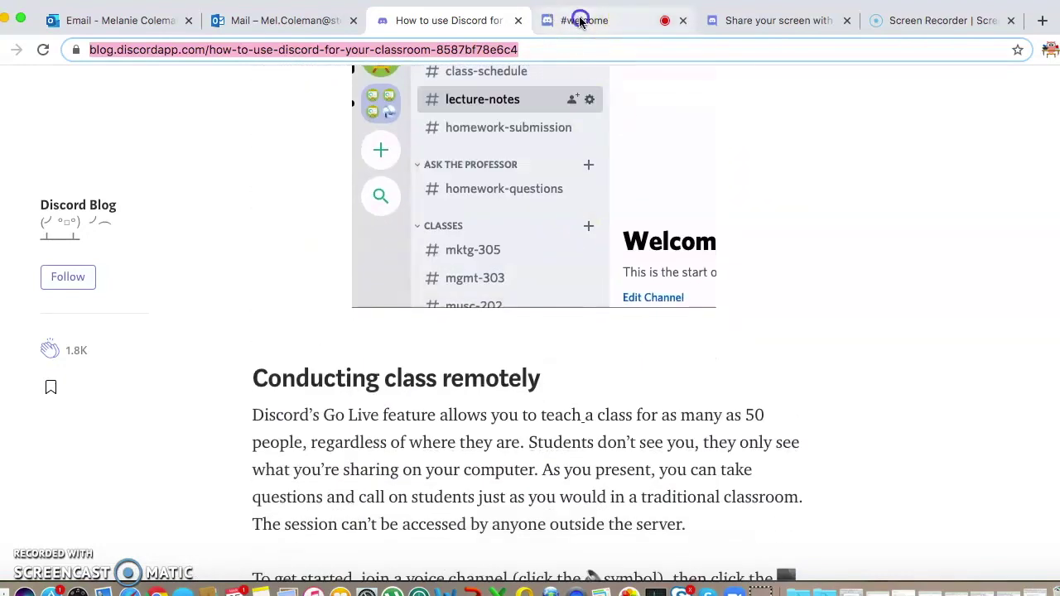
# Switch to the classroom server and review its channel categories, from Resources through Classes and Lectures to the TA / Teacher Only section
pyautogui.click(579, 20)
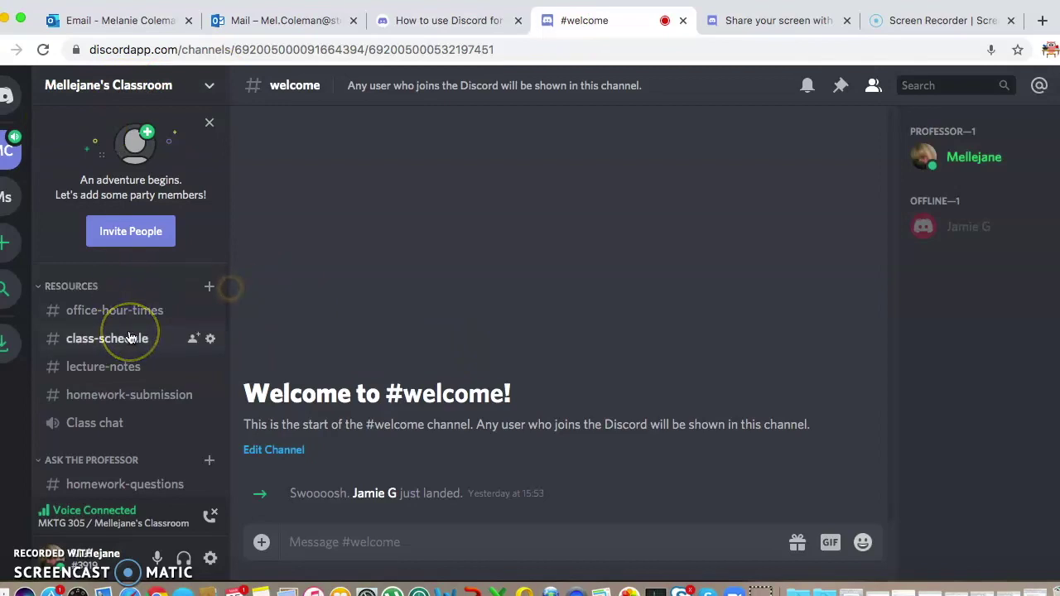
pyautogui.scroll(-1, 127, 333)
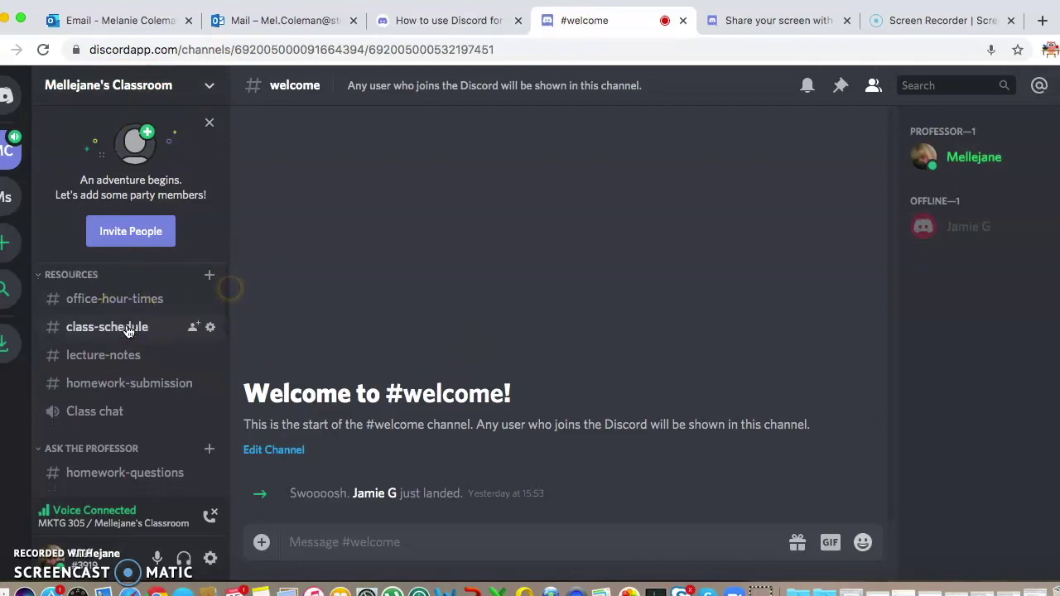
pyautogui.scroll(-2, 126, 333)
pyautogui.scroll(2, 127, 333)
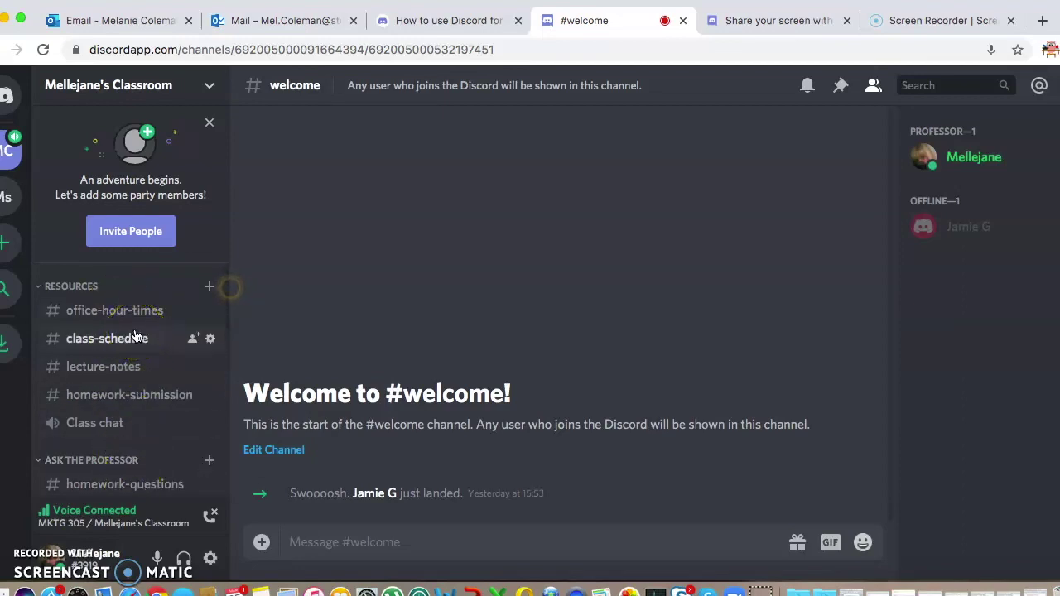
pyautogui.scroll(-1, 135, 336)
pyautogui.moveTo(116, 348); pyautogui.dragTo(97, 300)
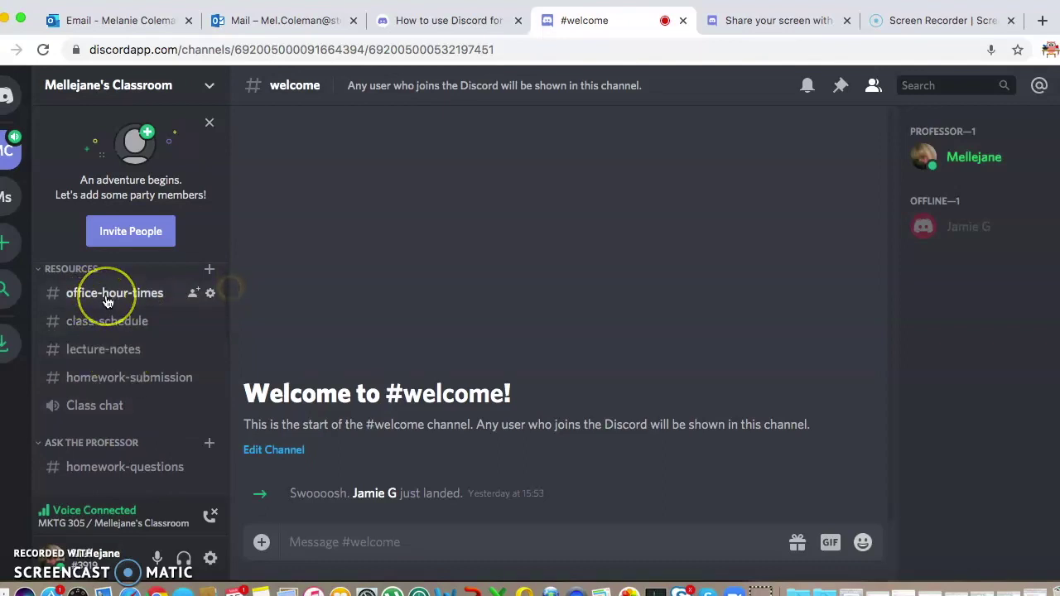
pyautogui.scroll(-5, 107, 301)
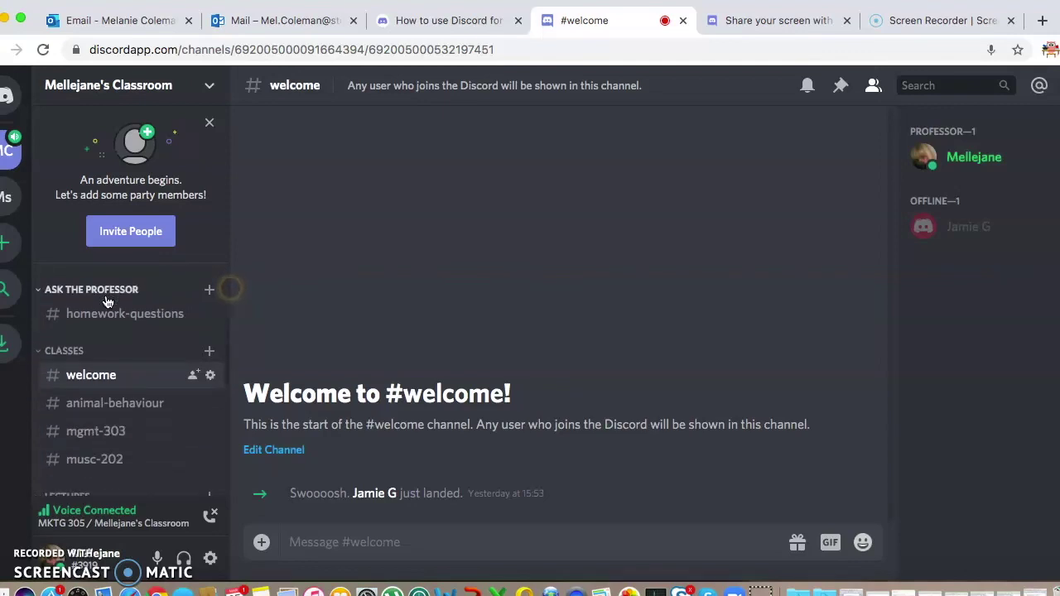
pyautogui.scroll(-5, 106, 302)
pyautogui.click(57, 356)
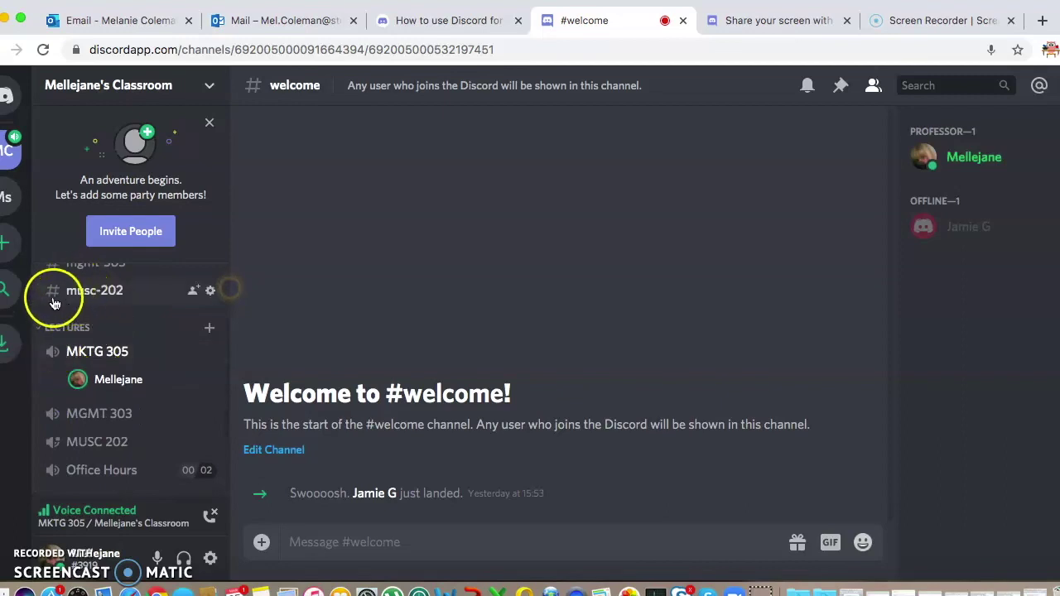
pyautogui.scroll(4, 82, 333)
pyautogui.scroll(1, 92, 335)
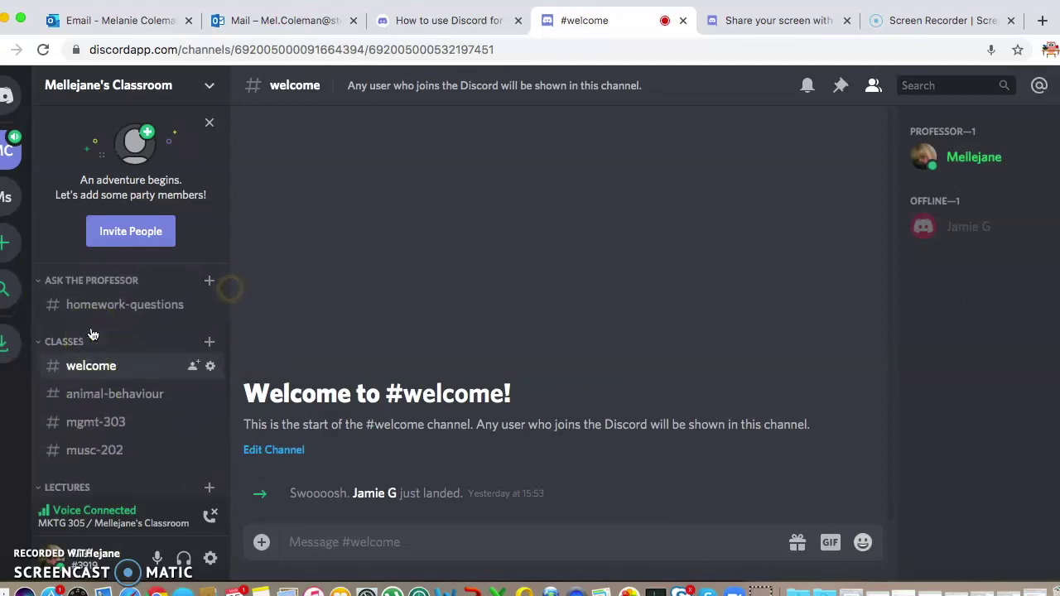
pyautogui.scroll(-6, 107, 430)
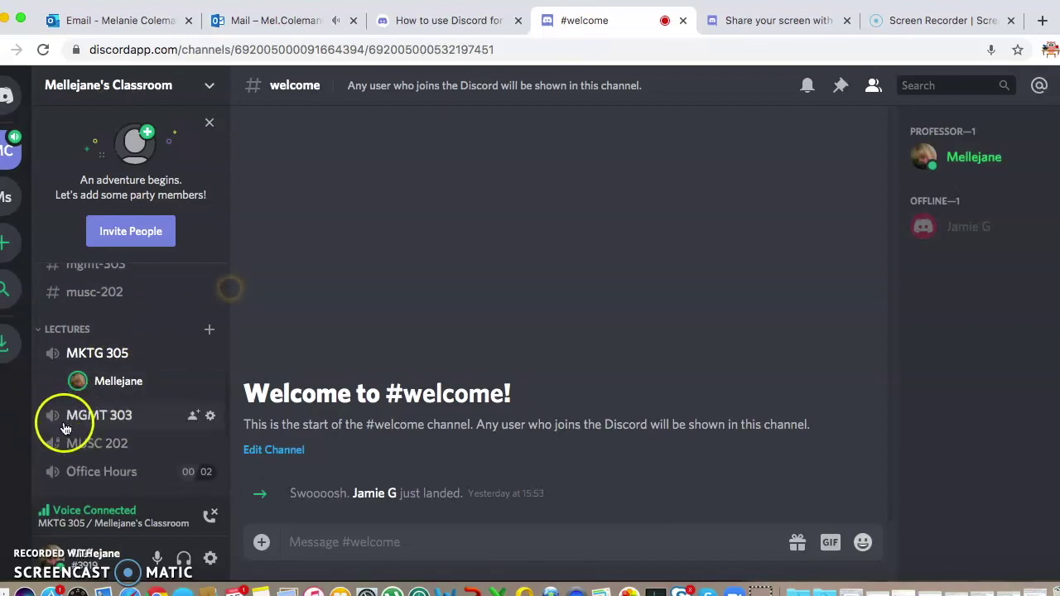
pyautogui.scroll(-7, 66, 428)
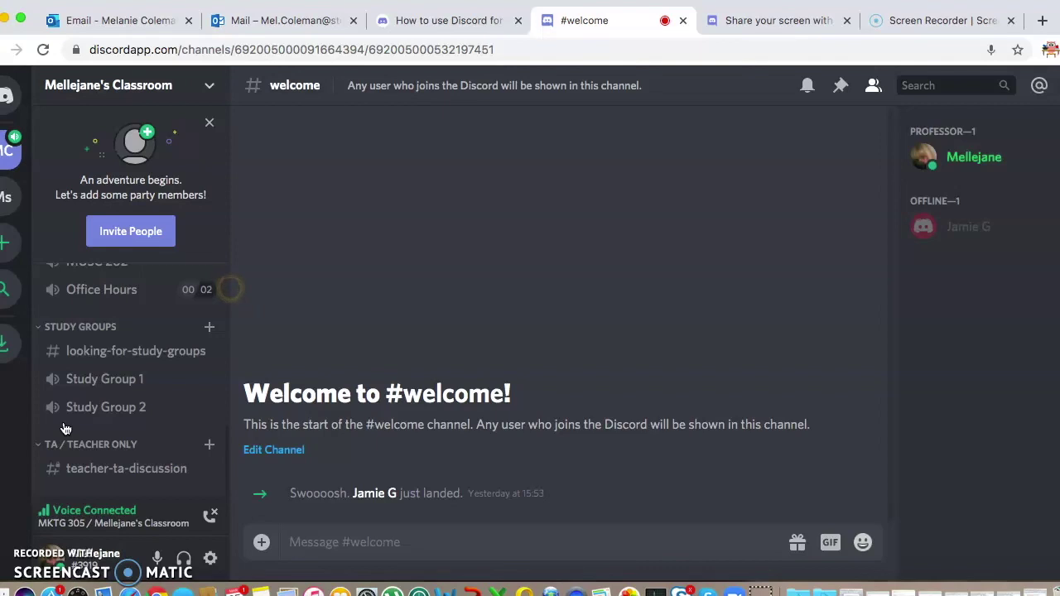
pyautogui.scroll(5, 125, 365)
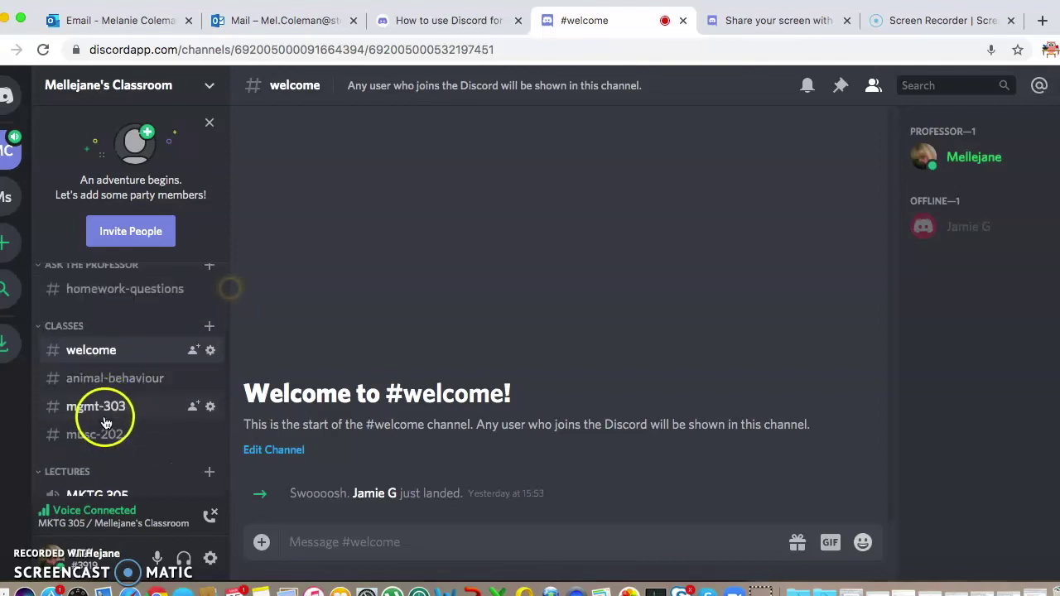
pyautogui.scroll(5, 106, 405)
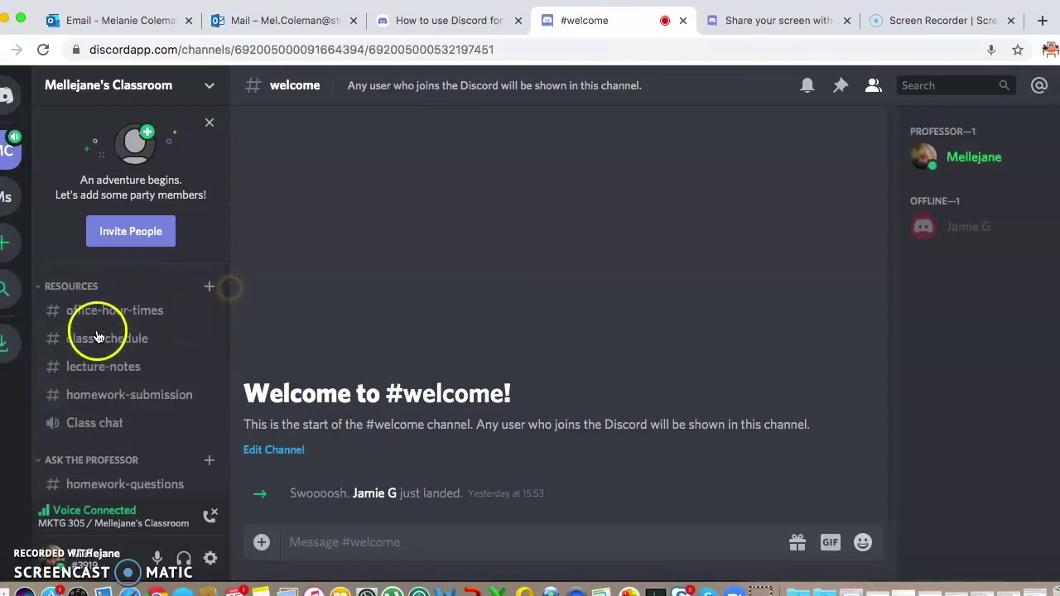
# View the class-schedule, office-hour-times, lecture-notes, homework-submission and homework-questions channels one after another
pyautogui.click(92, 337)
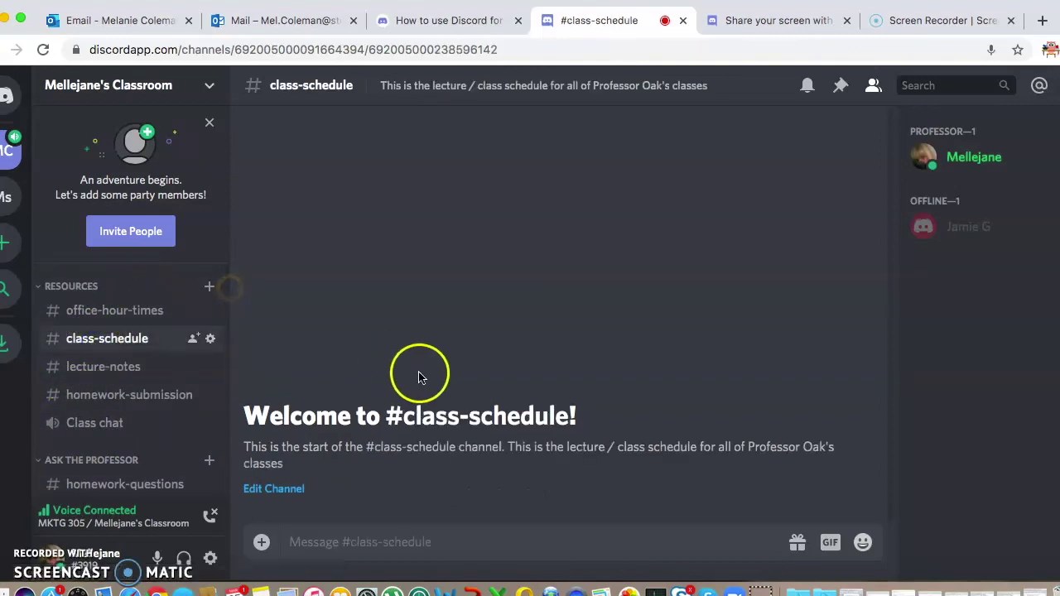
pyautogui.click(141, 319)
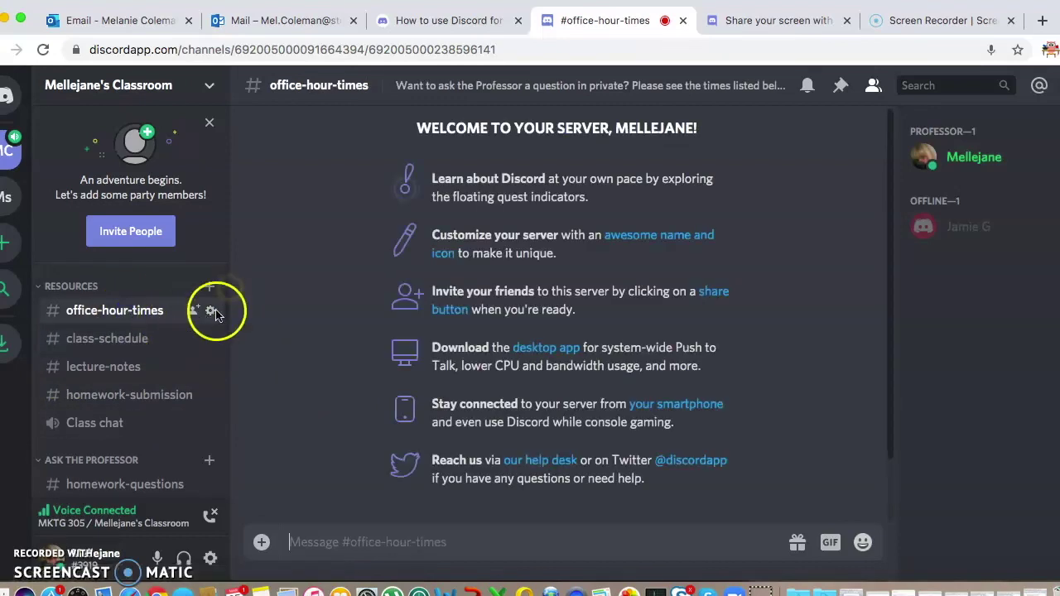
pyautogui.click(96, 341)
pyautogui.click(111, 371)
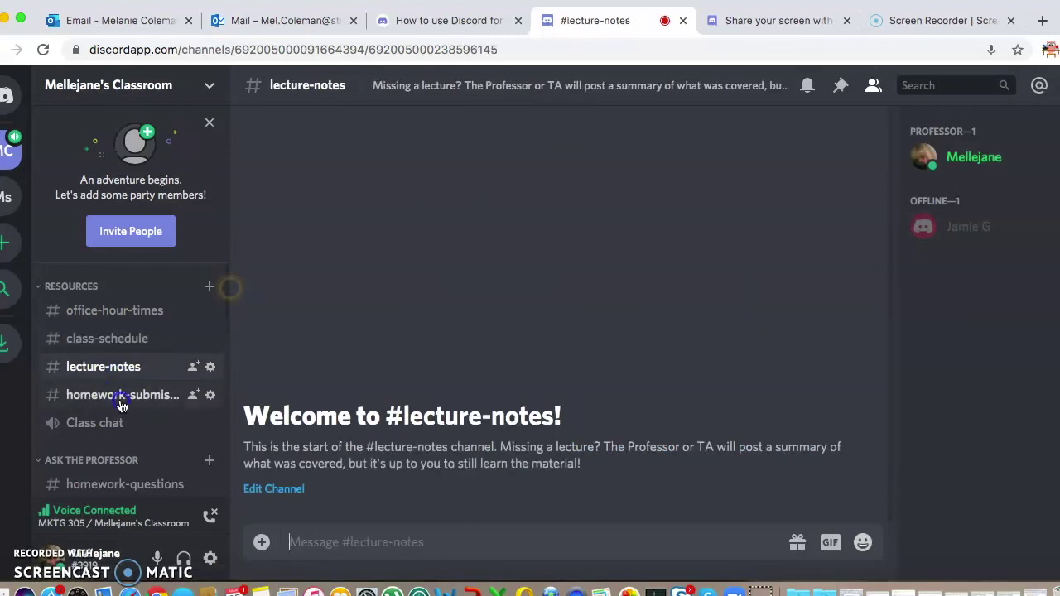
pyautogui.click(120, 401)
pyautogui.scroll(-2, 123, 404)
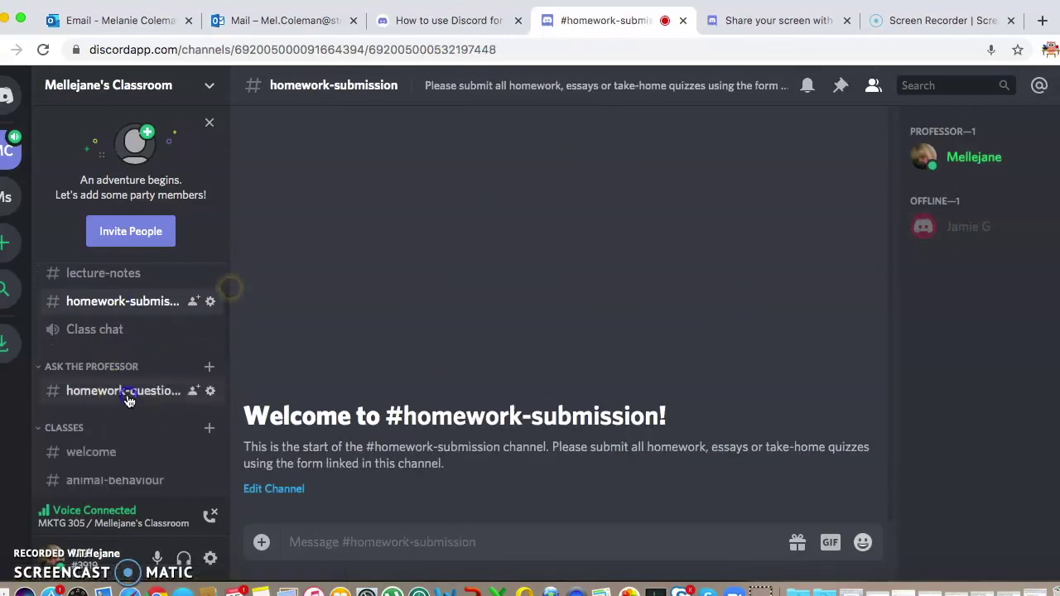
pyautogui.click(128, 400)
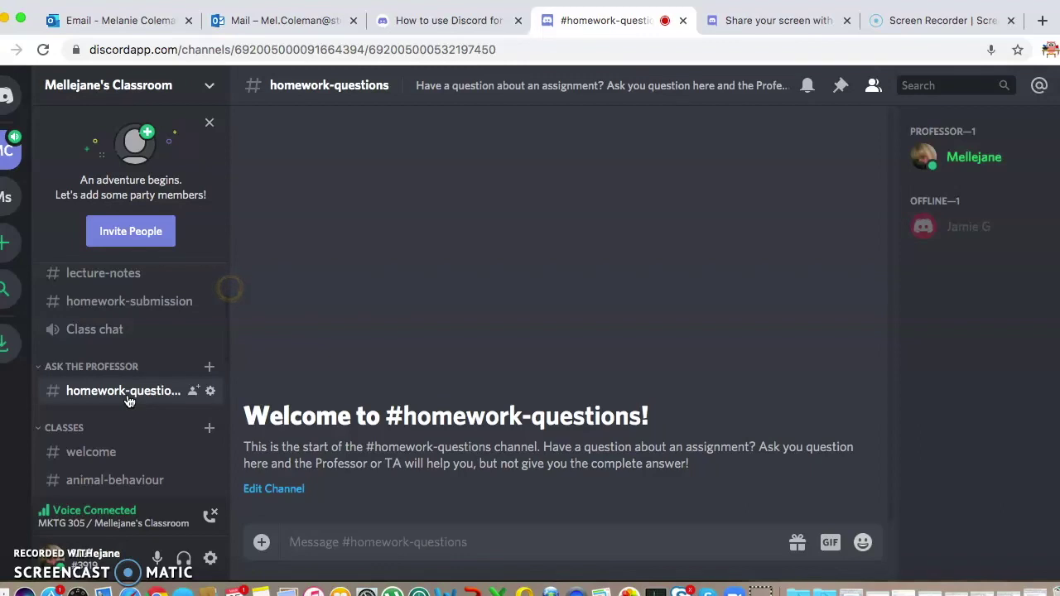
# Look at the invitation options for the homework-questions channel, including the server invite link, and close them
pyautogui.click(194, 397)
pyautogui.click(194, 398)
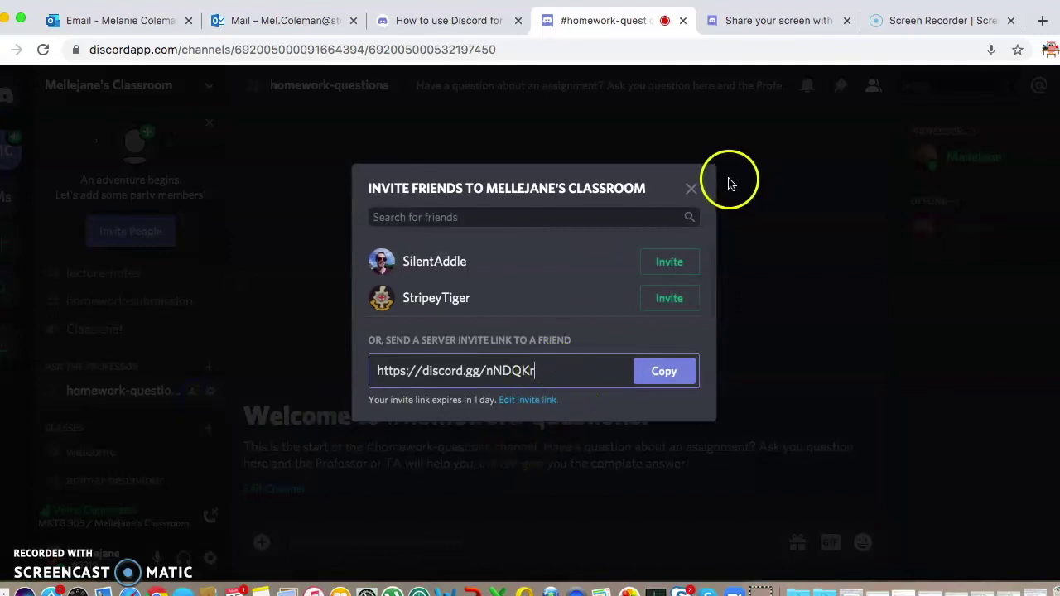
pyautogui.click(692, 186)
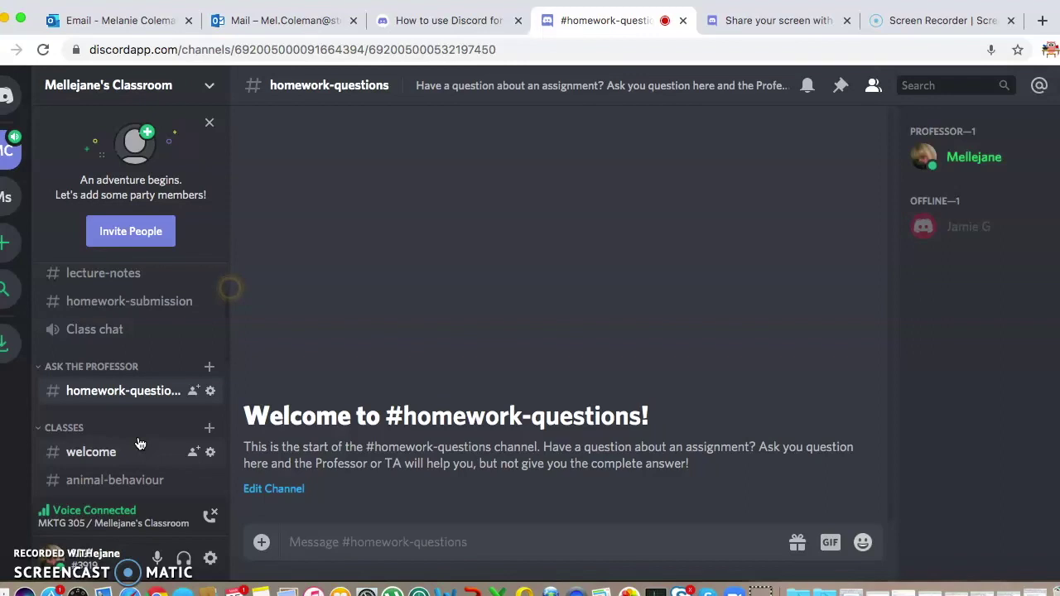
# Change the channel name of mgmt-303 in the Classes category to anatomy-and-physiology in the channel's settings
pyautogui.scroll(-1, 140, 445)
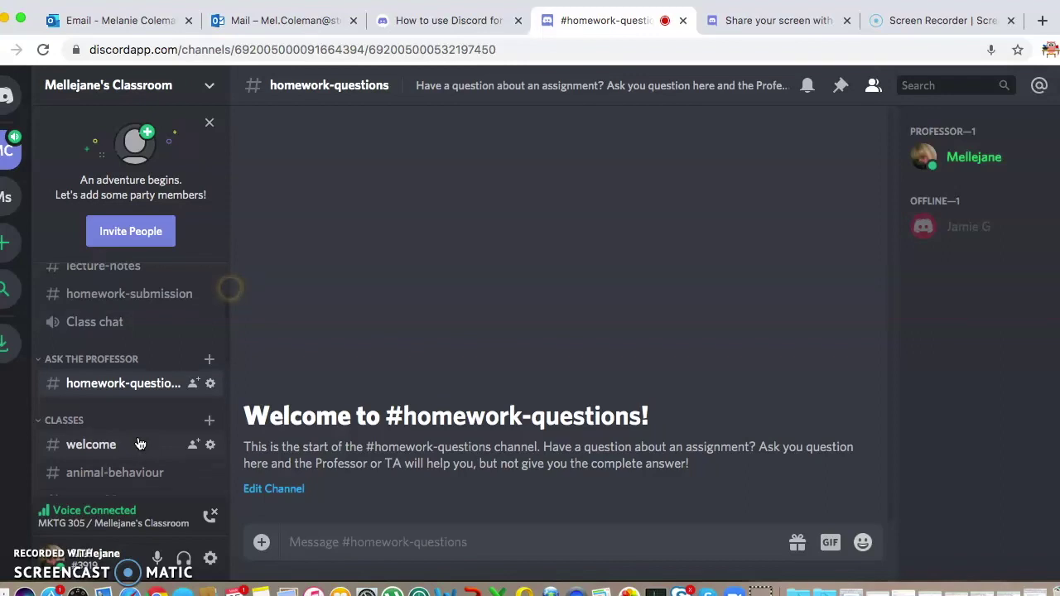
pyautogui.scroll(-3, 138, 439)
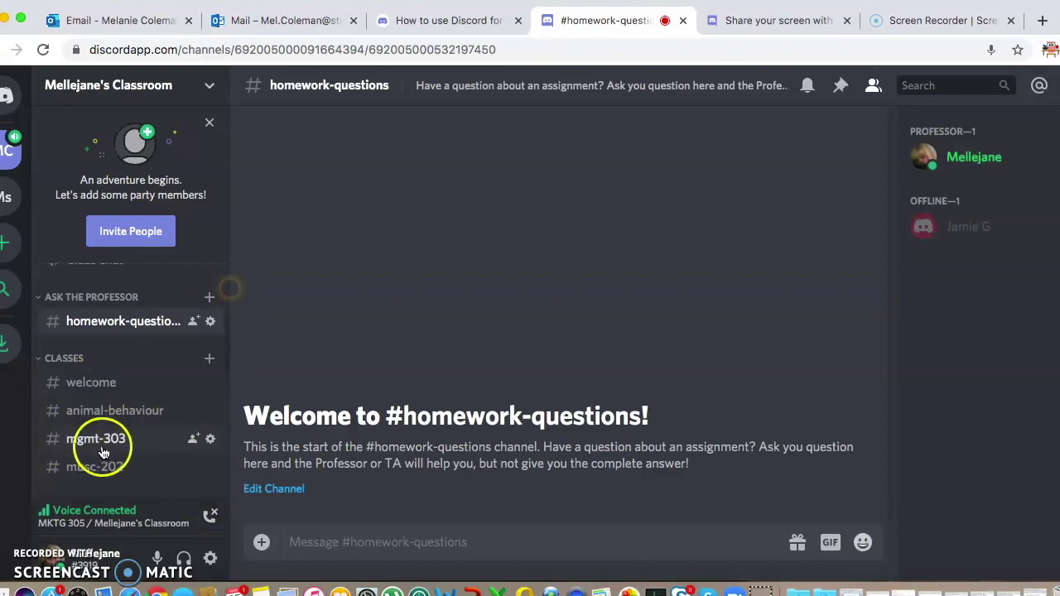
pyautogui.click(211, 440)
pyautogui.moveTo(422, 178); pyautogui.dragTo(279, 186)
pyautogui.write('ana')
pyautogui.press('BackSpace')
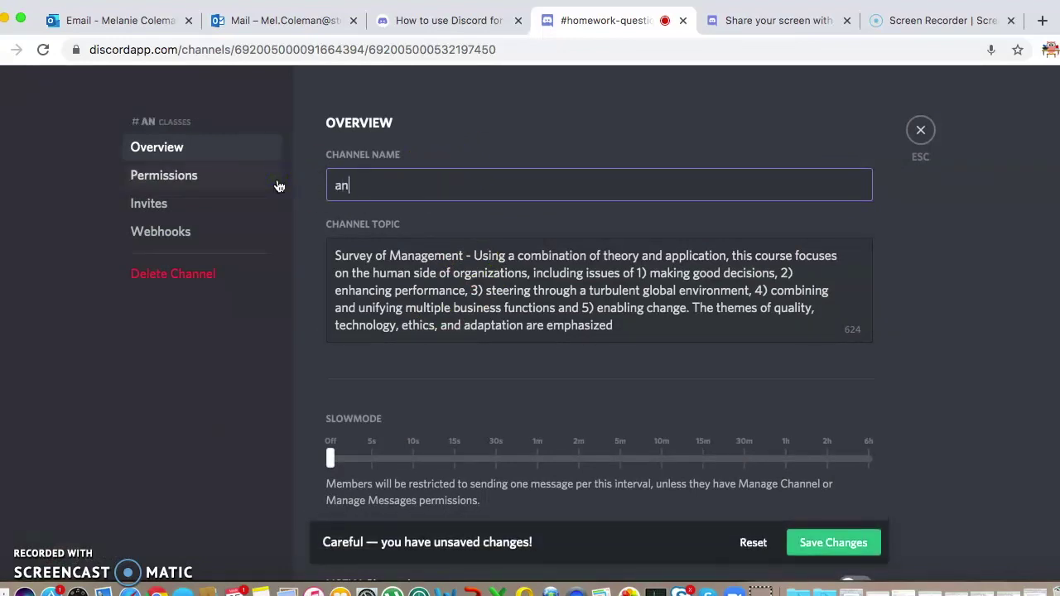
pyautogui.write('a')
pyautogui.press('BackSpace')
pyautogui.press('BackSpace')
pyautogui.press('BackSpace')
pyautogui.write('anatomy-and-physiology')
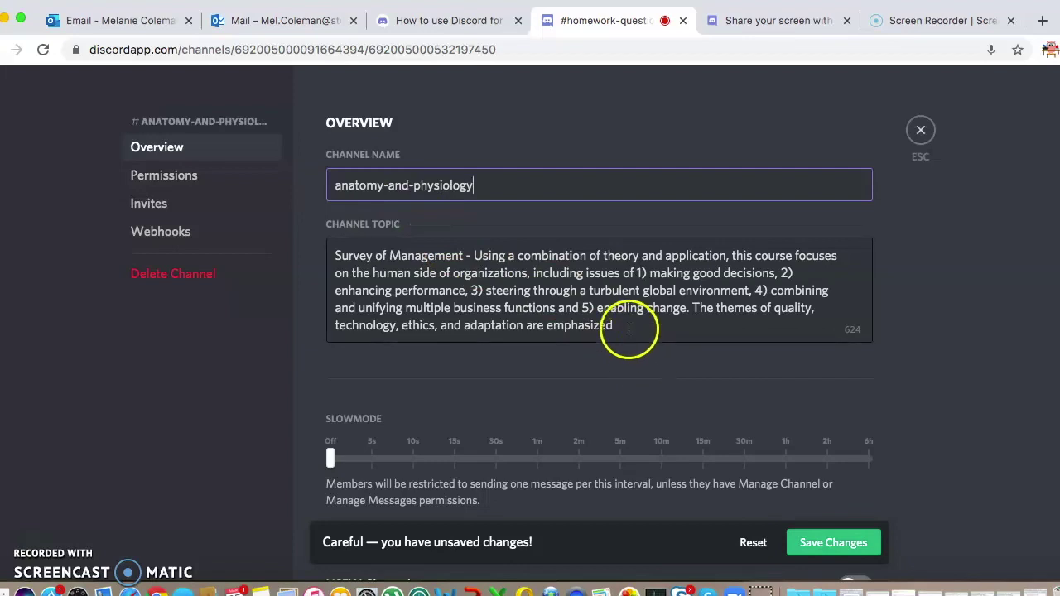
# Replace the anatomy-and-physiology channel's topic with "Description etc" and save the channel changes
pyautogui.moveTo(627, 331); pyautogui.dragTo(316, 245)
pyautogui.write('Description')
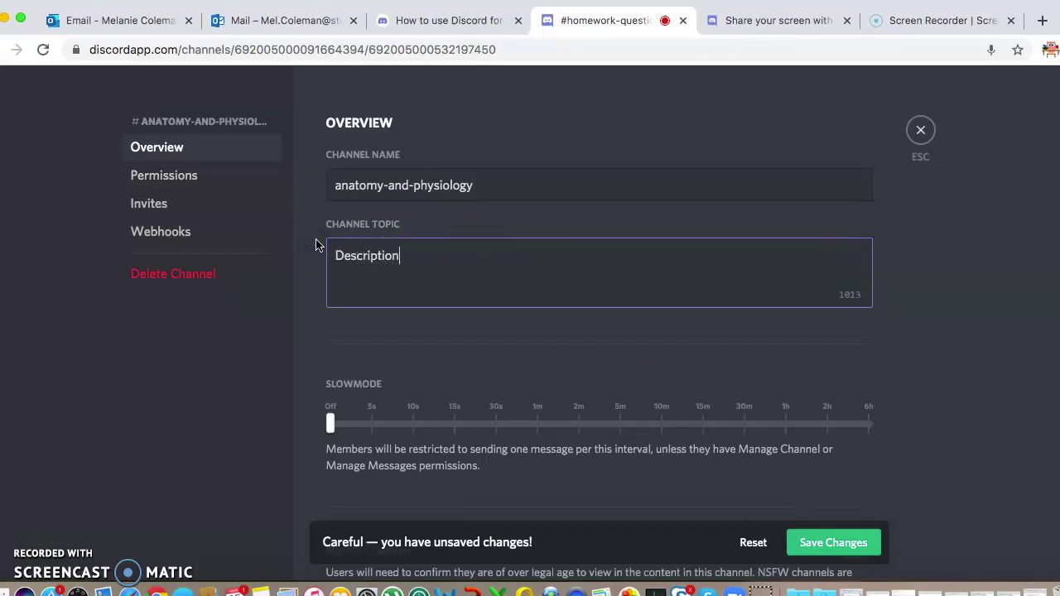
pyautogui.write(' etc')
pyautogui.scroll(-1, 486, 378)
pyautogui.scroll(-7, 485, 378)
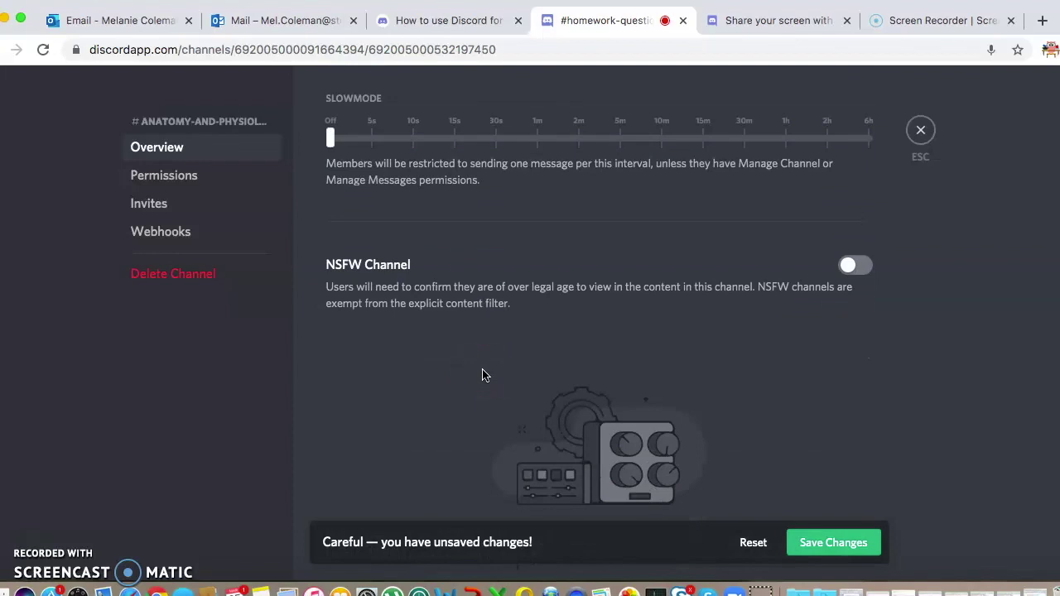
pyautogui.scroll(5, 485, 375)
pyautogui.click(164, 178)
pyautogui.click(189, 176)
pyautogui.click(829, 547)
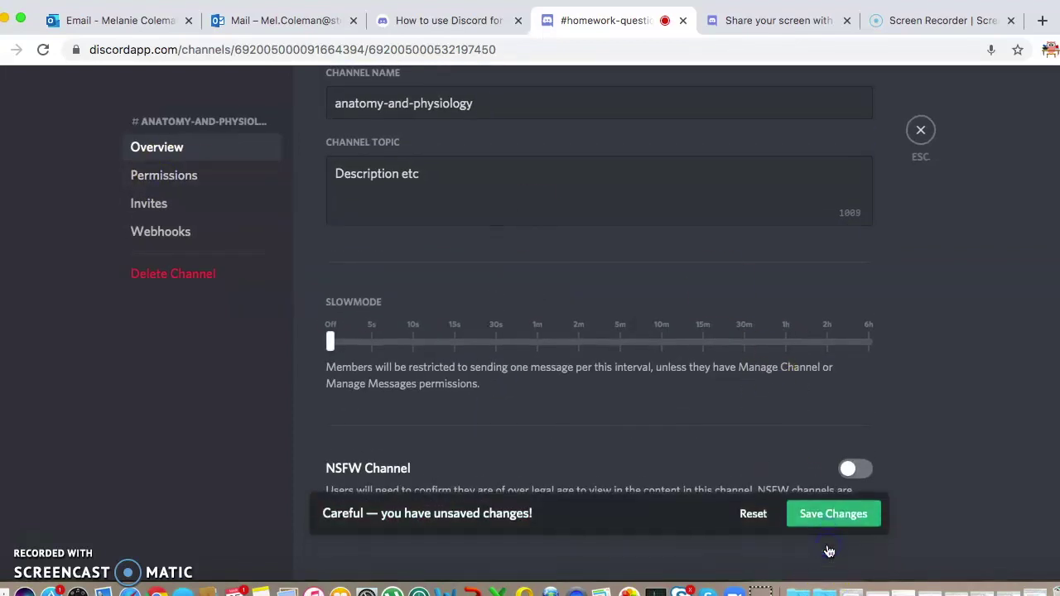
# Look at the anatomy-and-physiology channel's role and member permissions, and leave the channel settings
pyautogui.click(165, 178)
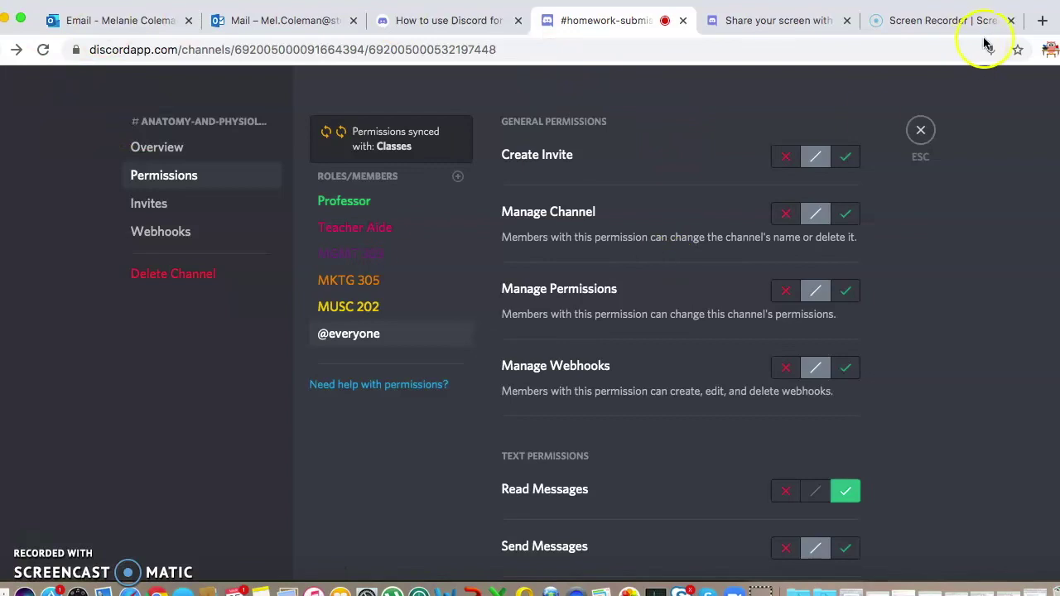
pyautogui.click(920, 130)
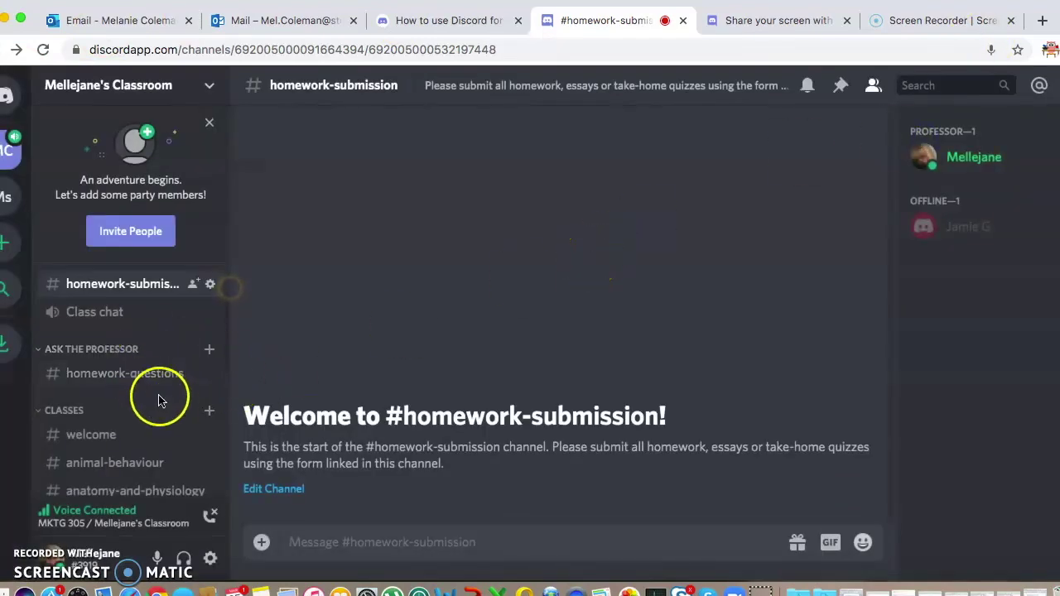
# Open the welcome channel in the Classes category and look at the options available for the member-joined message
pyautogui.scroll(-3, 167, 408)
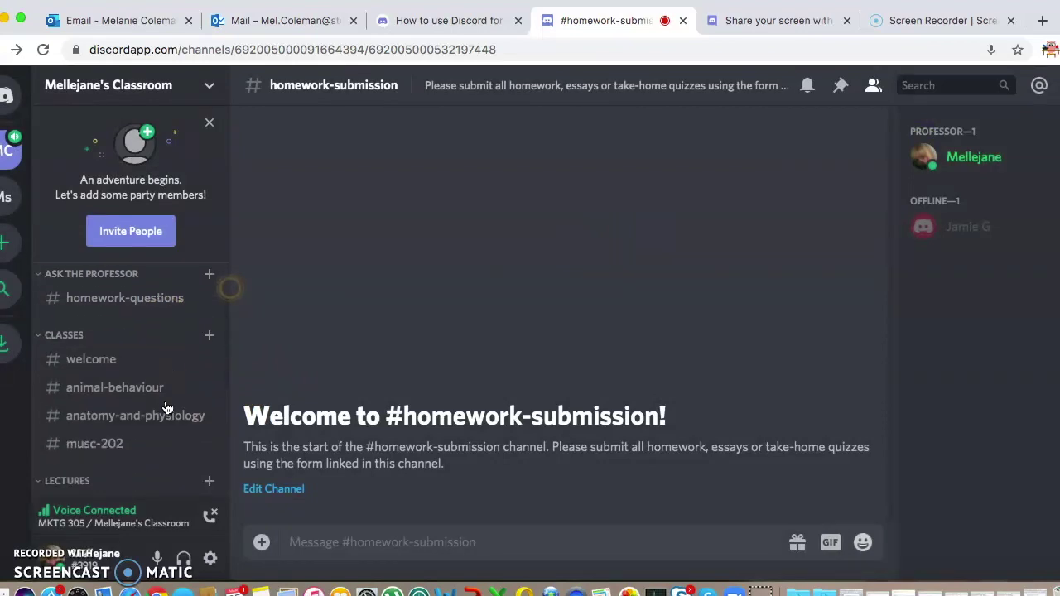
pyautogui.click(97, 362)
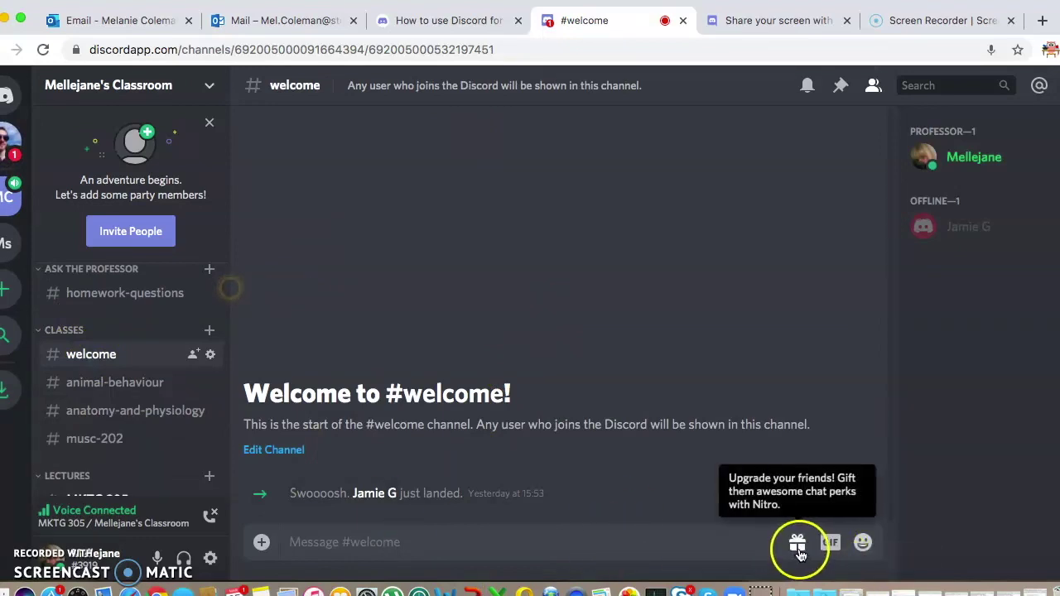
pyautogui.moveTo(780, 488)
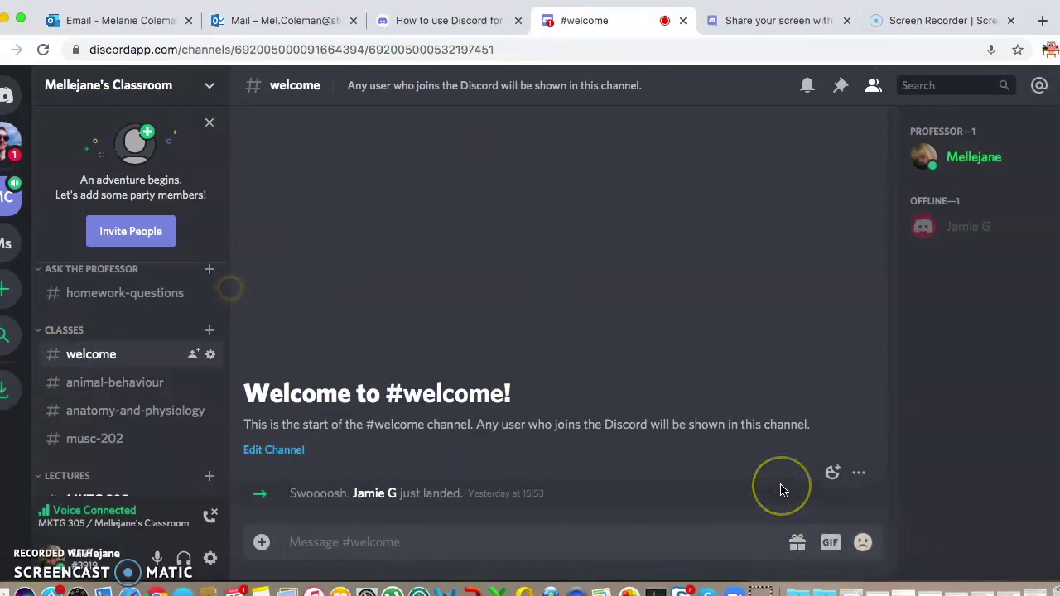
pyautogui.click(859, 479)
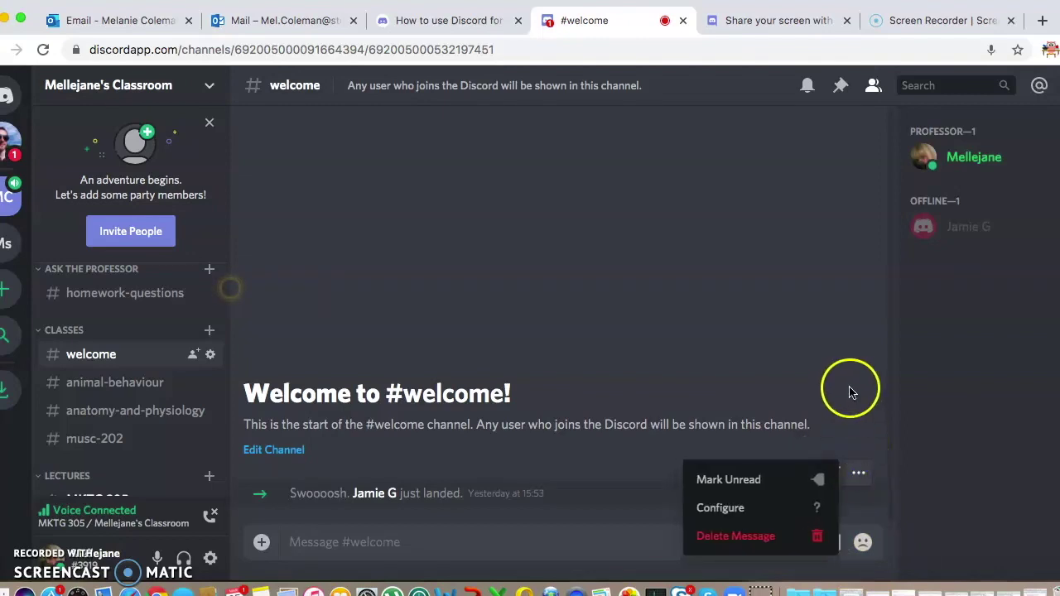
pyautogui.click(834, 407)
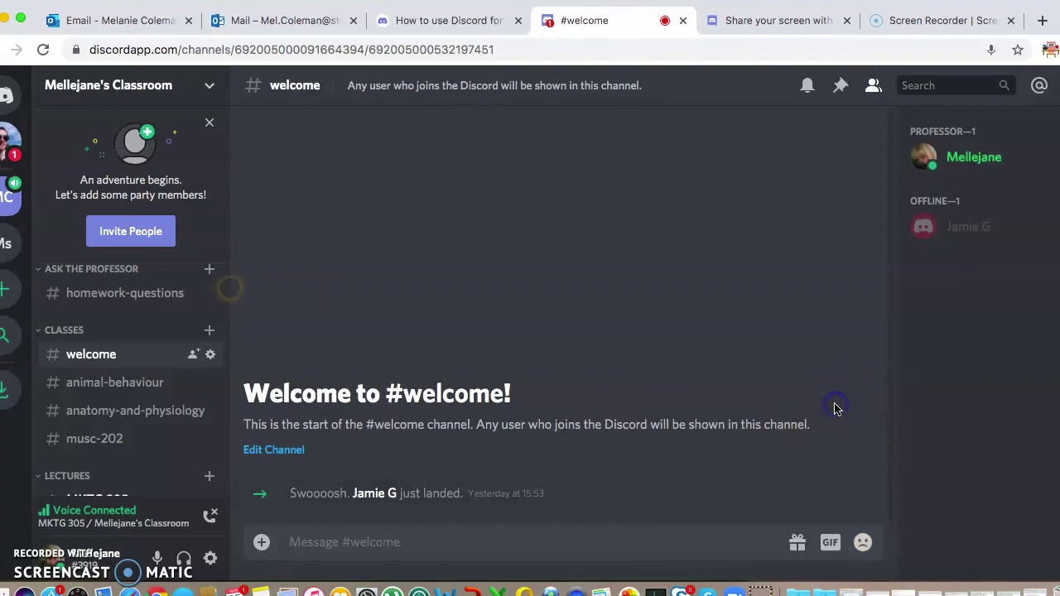
# Post the message "Welcome everyone" in the welcome channel
pyautogui.click(330, 543)
pyautogui.write('Wl')
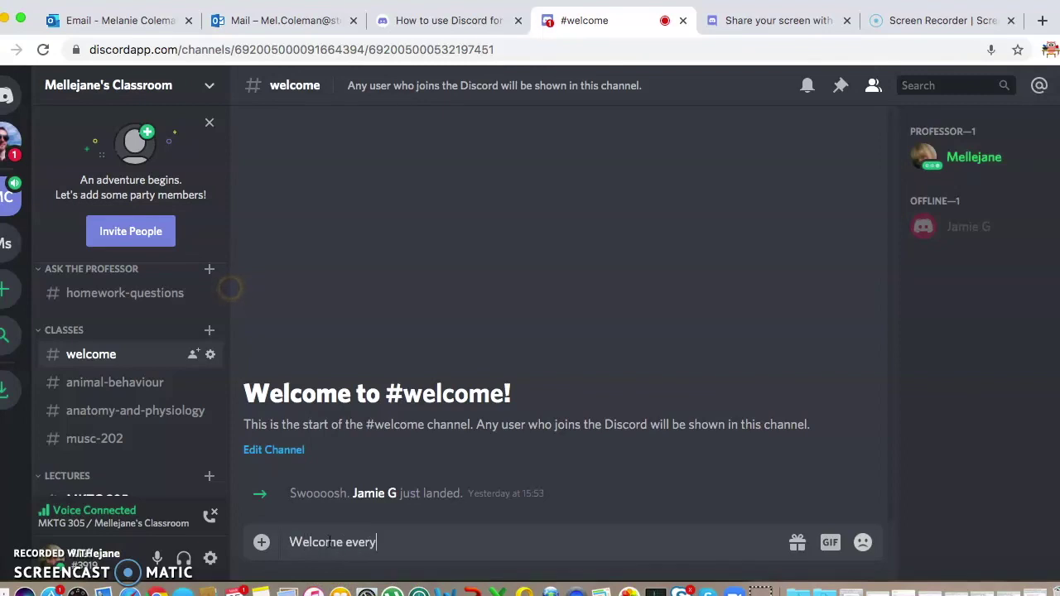
pyautogui.press('Return')
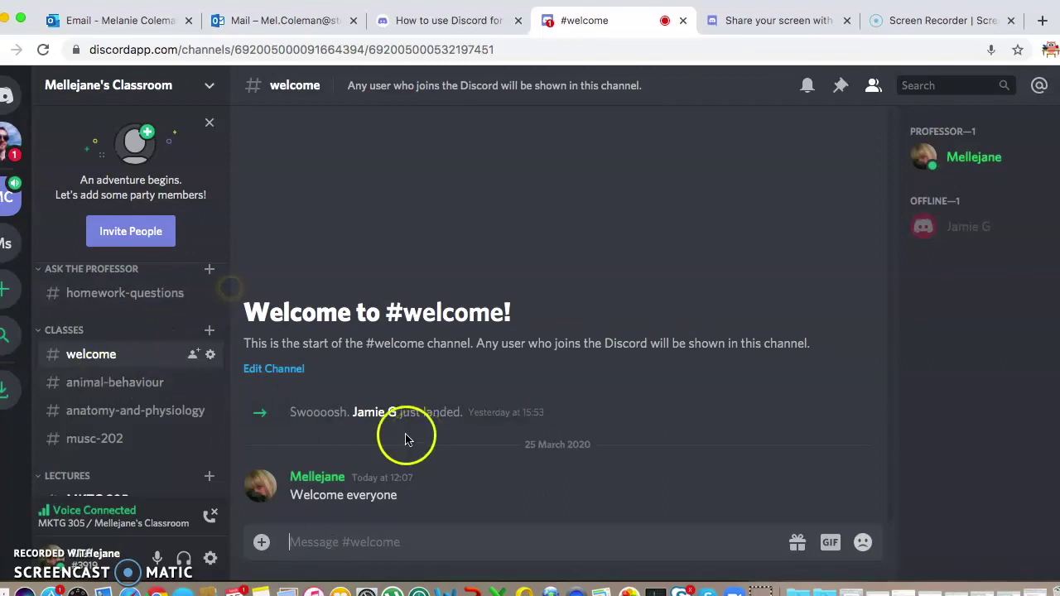
# Review the channels in the Lectures, Study Groups and TA / Teacher Only categories
pyautogui.scroll(-4, 157, 386)
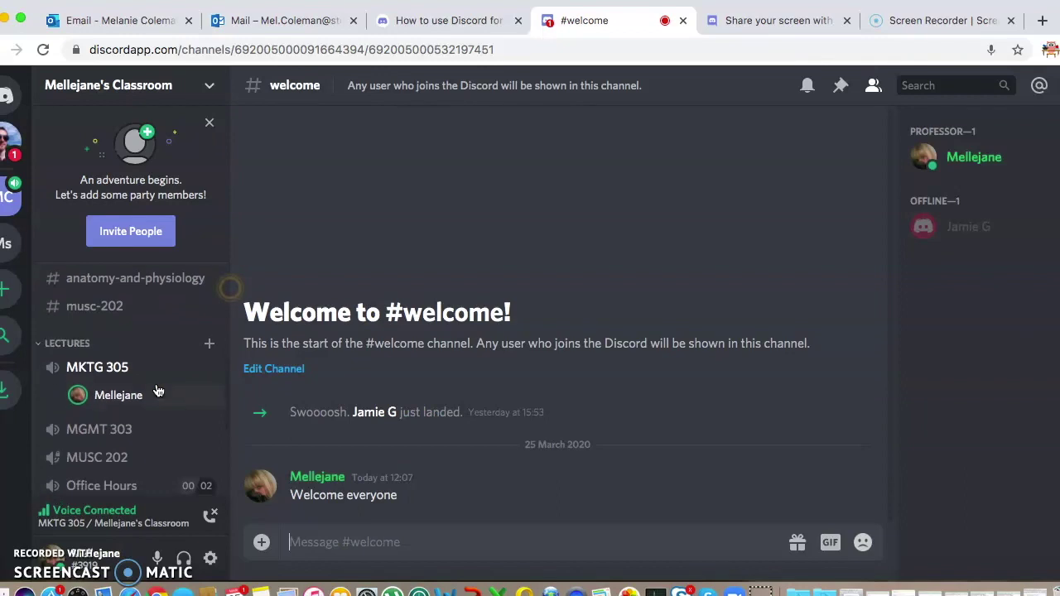
pyautogui.scroll(-2, 158, 390)
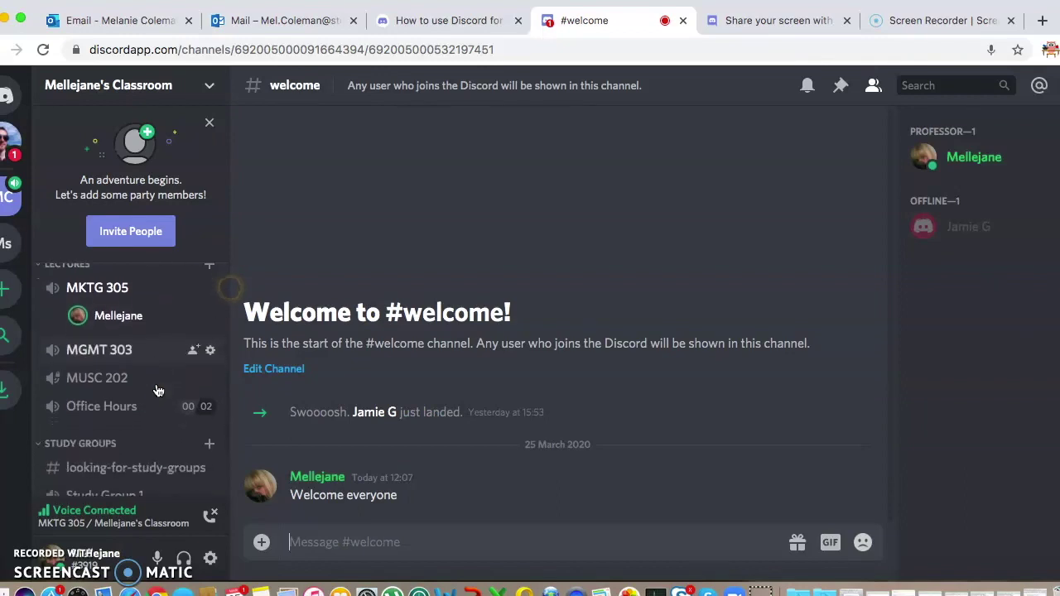
pyautogui.scroll(-2, 158, 390)
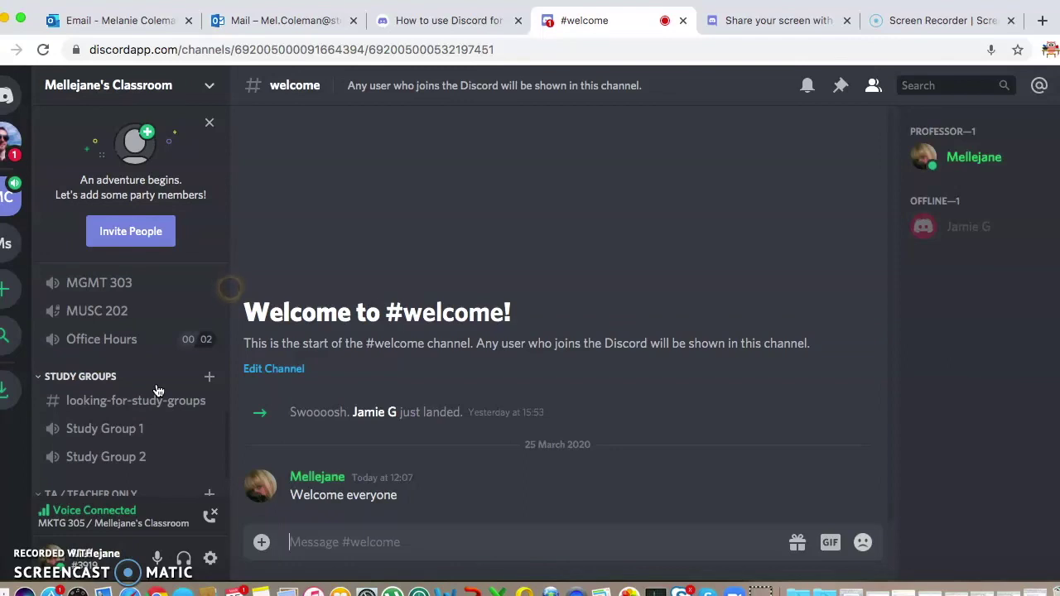
pyautogui.scroll(-1, 157, 390)
pyautogui.click(183, 429)
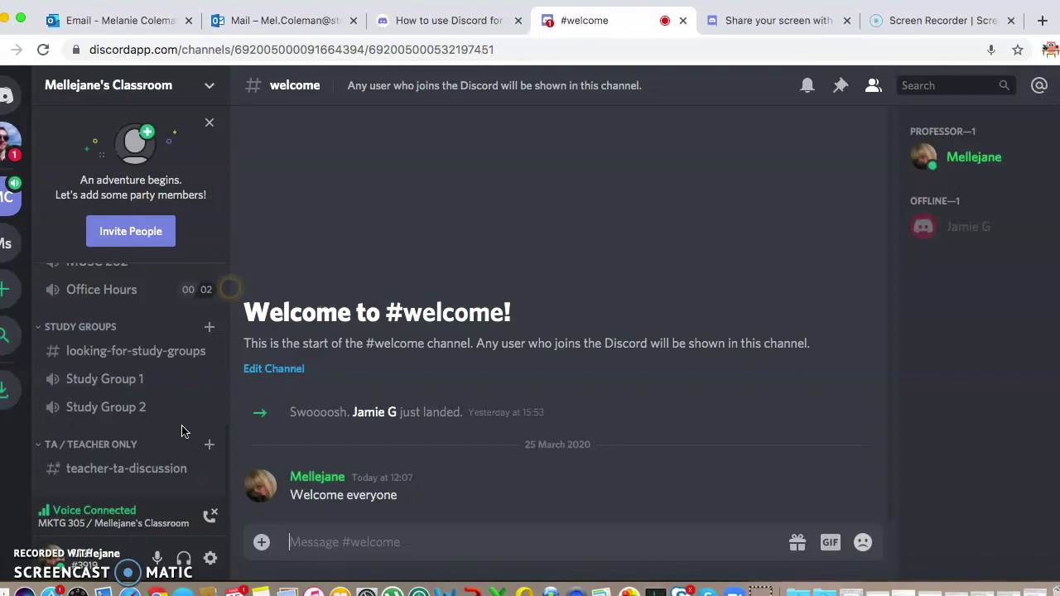
# Switch to the "How to use Discord for your classroom" blog article and review it from "Conducting class remotely" to the end
pyautogui.click(439, 21)
pyautogui.click(319, 201)
pyautogui.scroll(8, 318, 201)
pyautogui.scroll(-6, 317, 202)
pyautogui.scroll(-10, 318, 204)
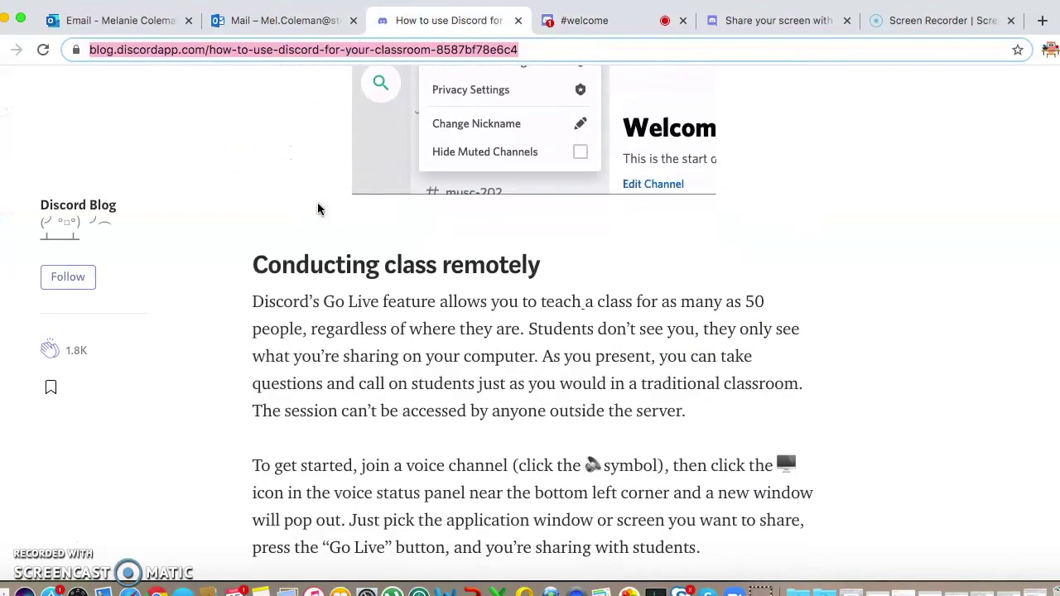
pyautogui.scroll(-5, 317, 208)
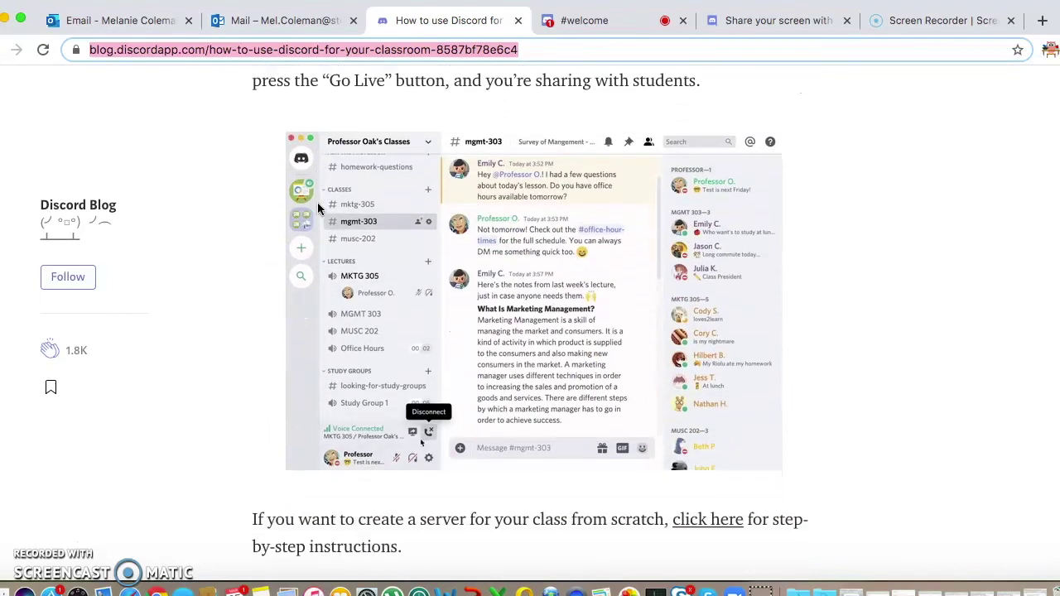
pyautogui.scroll(-8, 318, 208)
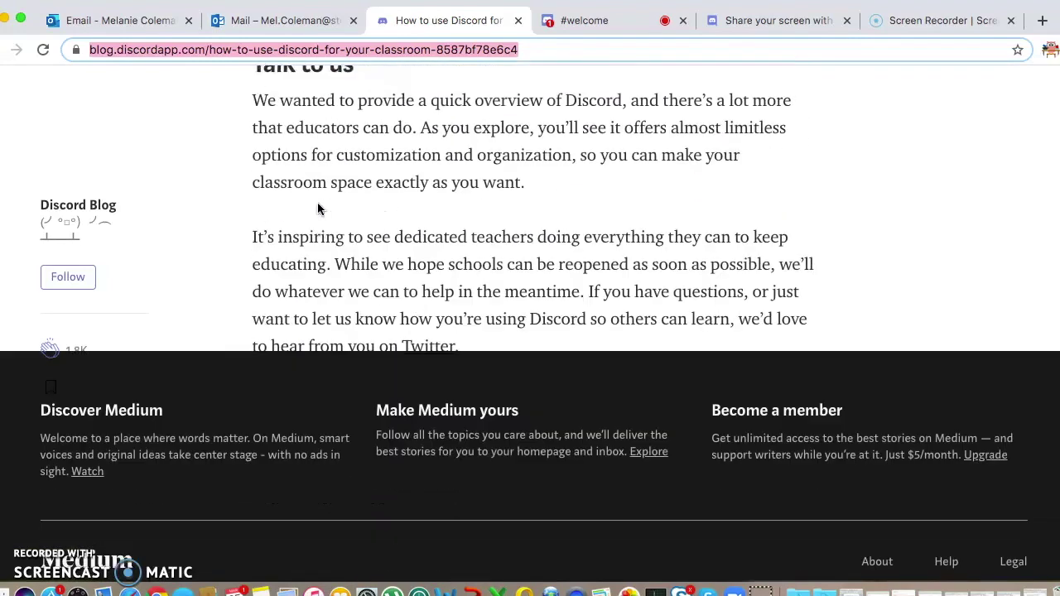
# Switch to the "Share your screen with Go Live - Screen Share" support article and read its screen-sharing instructions
pyautogui.click(754, 20)
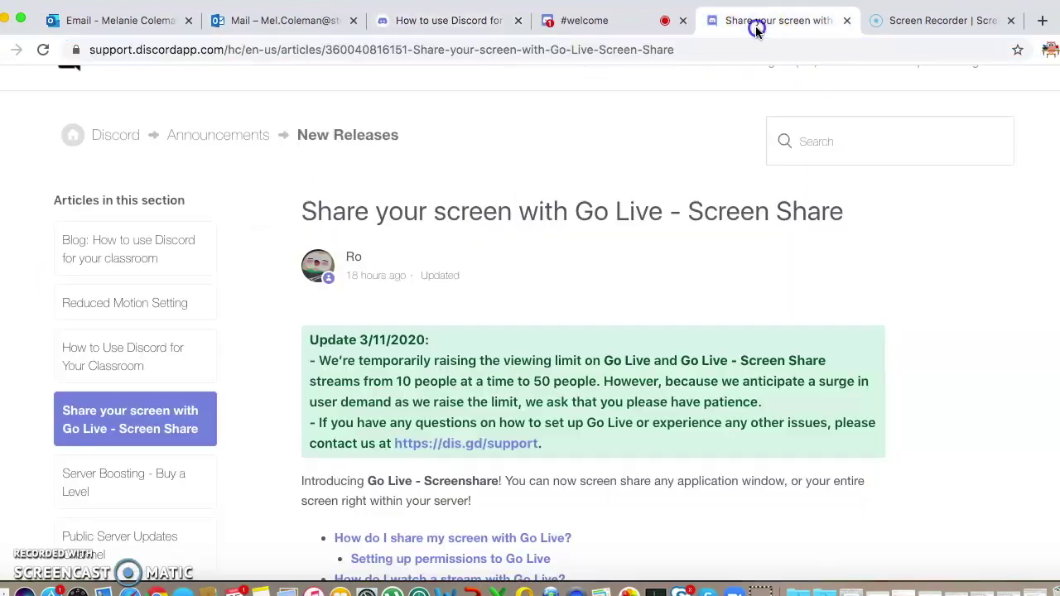
pyautogui.scroll(-2, 573, 271)
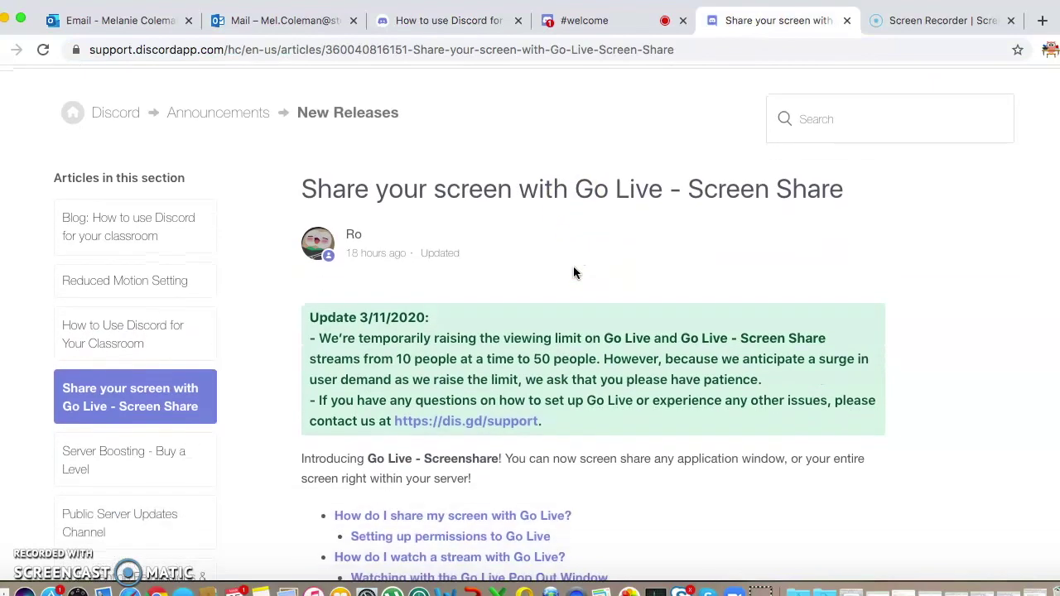
pyautogui.scroll(-10, 573, 273)
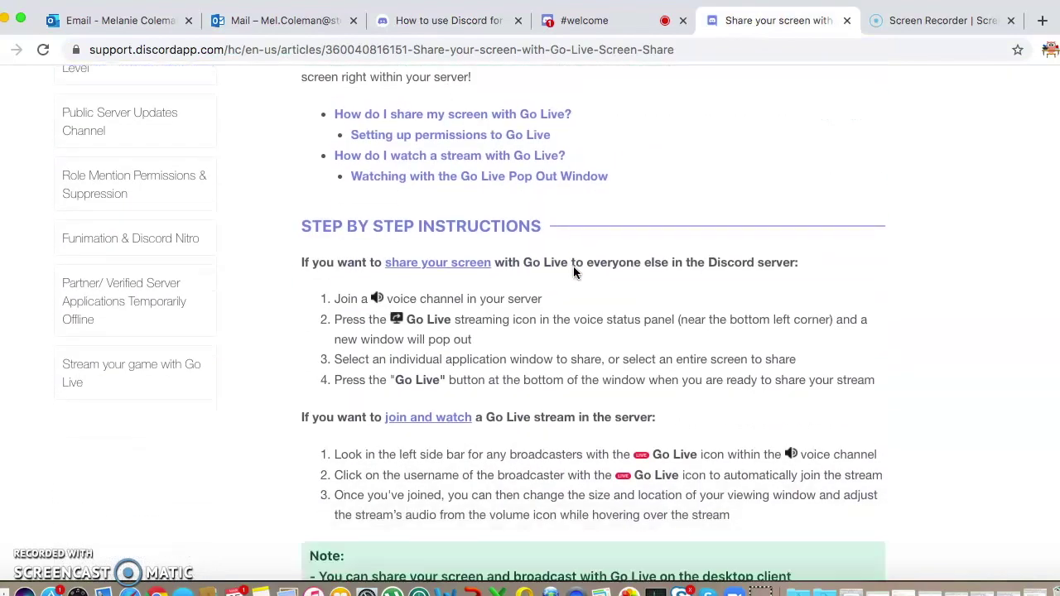
pyautogui.click(295, 340)
pyautogui.scroll(-20, 514, 484)
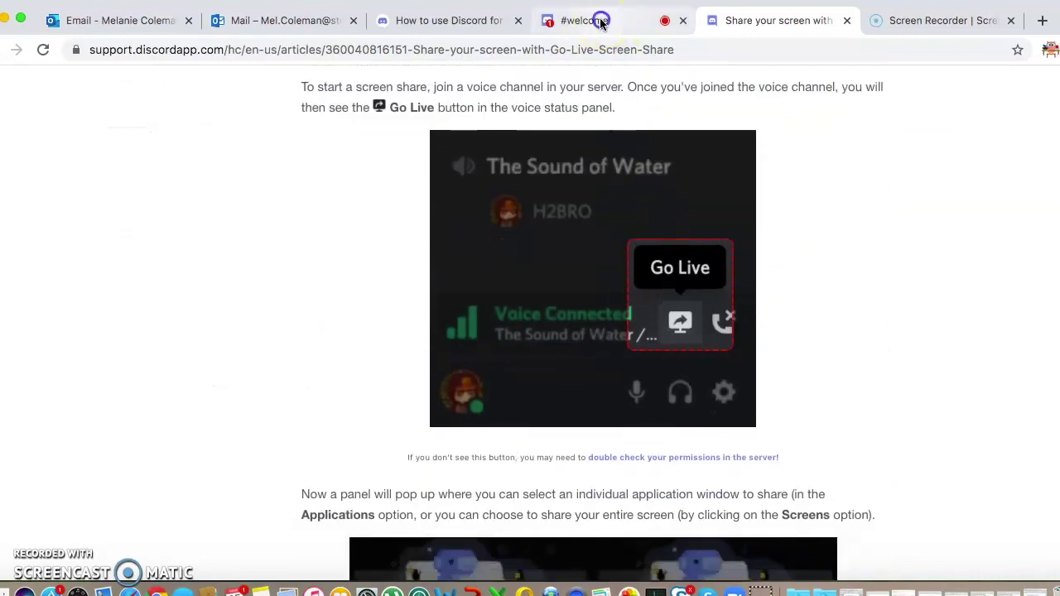
# Return to the classroom server and review its whole channel list again, from Resources to TA / Teacher Only
pyautogui.click(589, 20)
pyautogui.scroll(3, 166, 393)
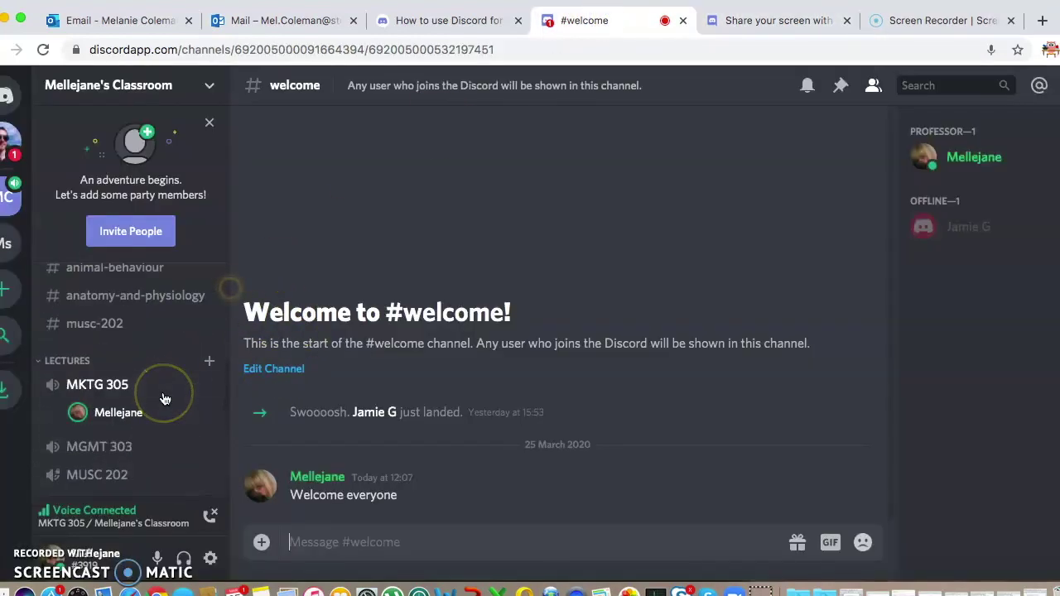
pyautogui.scroll(5, 165, 399)
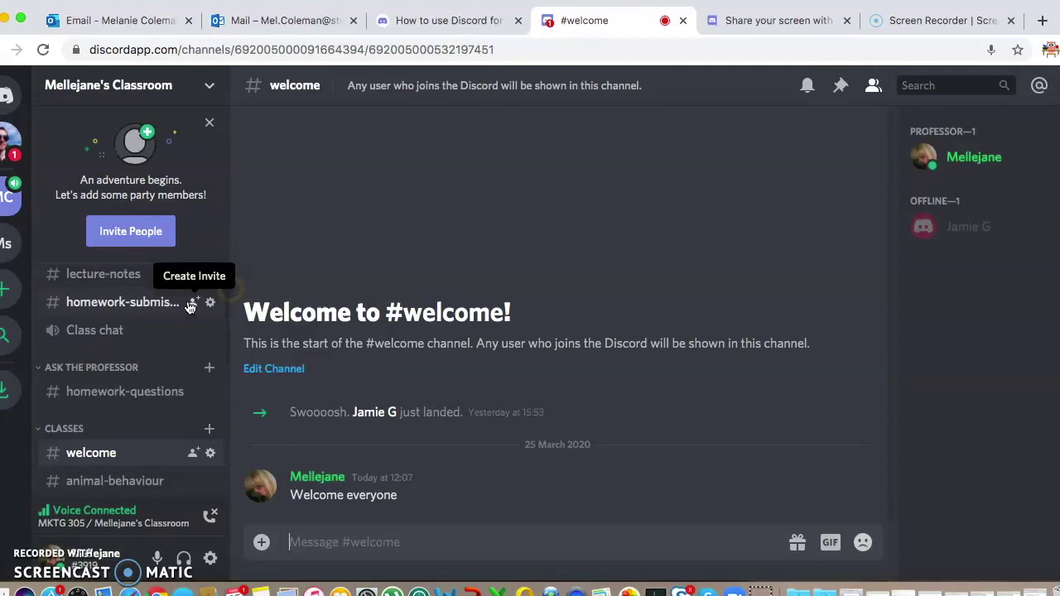
pyautogui.scroll(3, 52, 270)
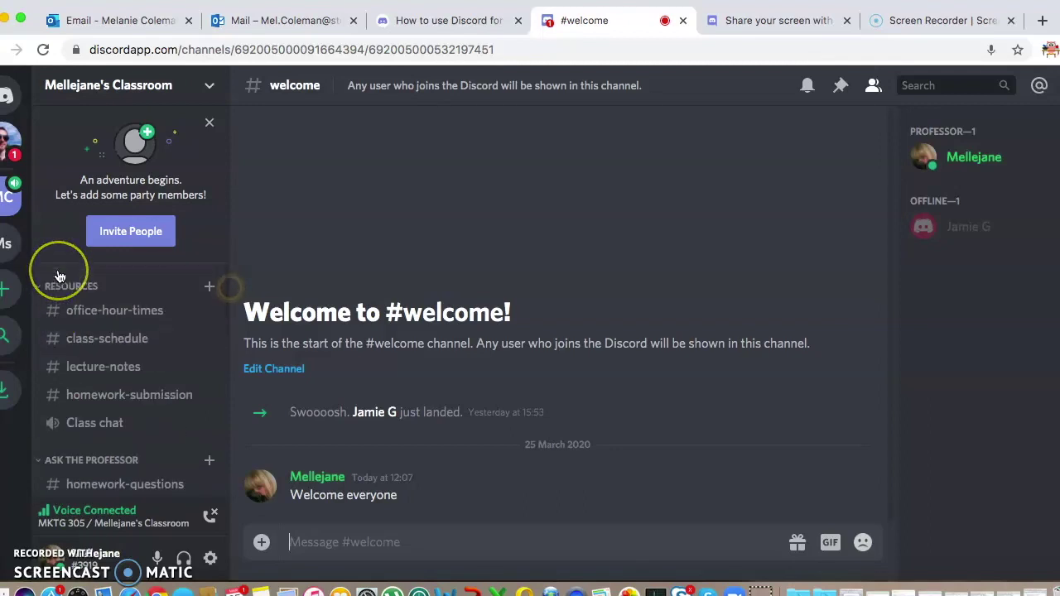
pyautogui.scroll(-3, 80, 369)
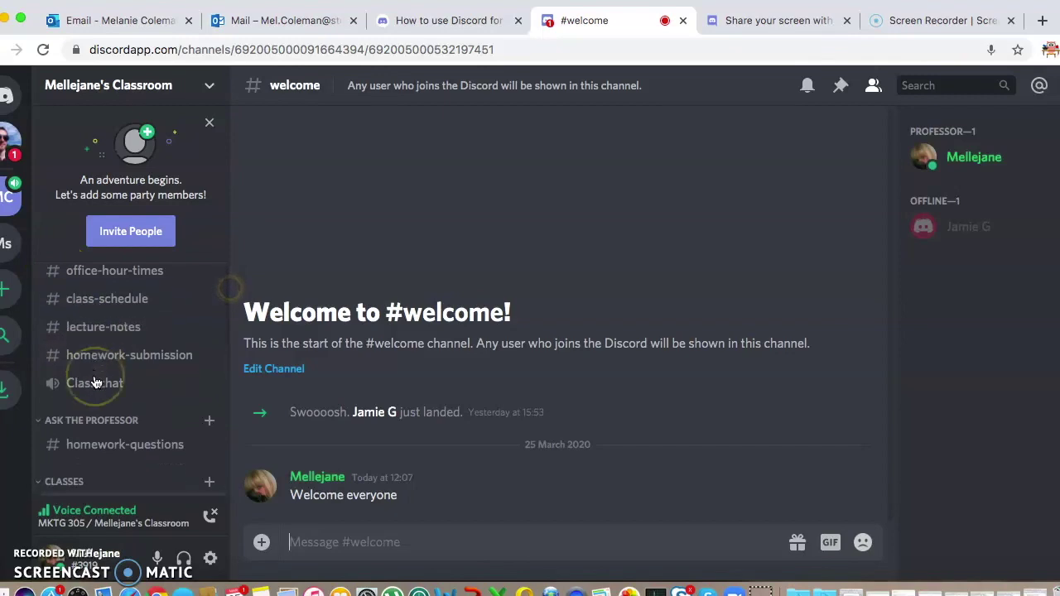
pyautogui.scroll(-4, 95, 382)
pyautogui.scroll(-7, 95, 382)
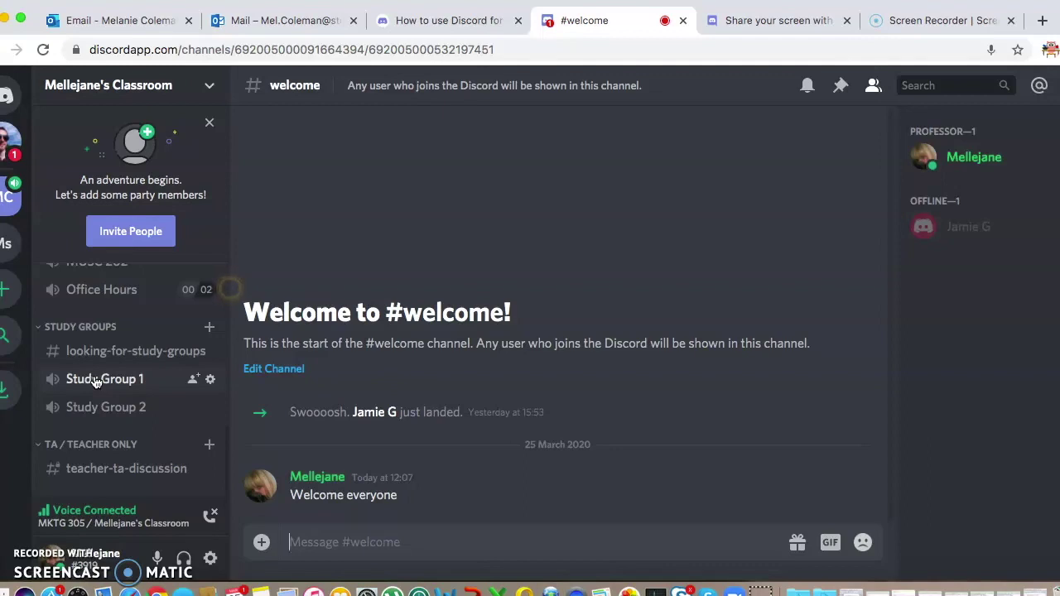
pyautogui.scroll(3, 102, 341)
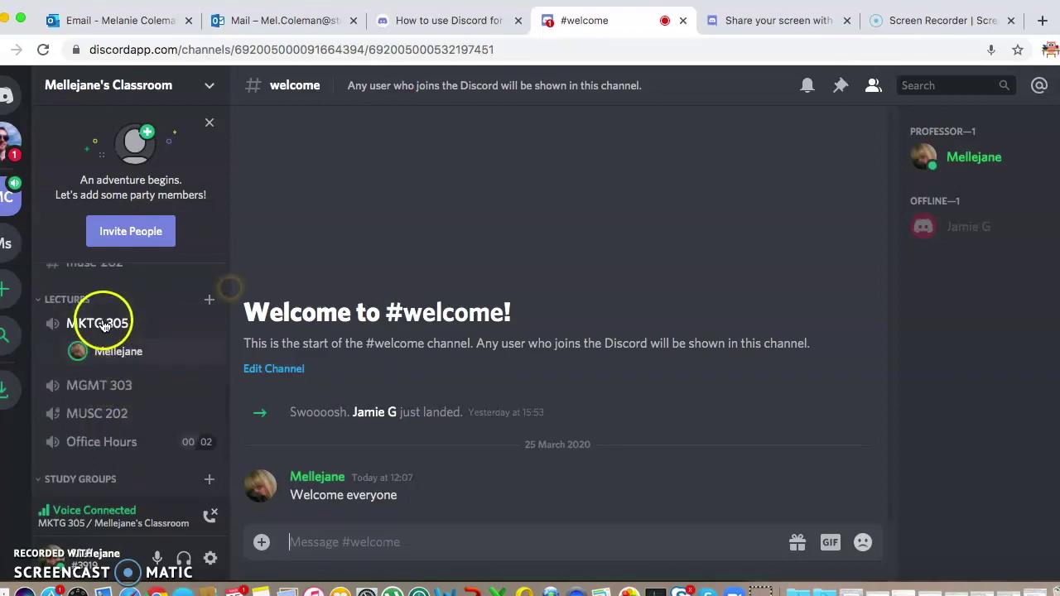
pyautogui.scroll(5, 104, 327)
# Switch back to the Discord classroom blog article and go through it from the end up to its introduction
pyautogui.click(397, 20)
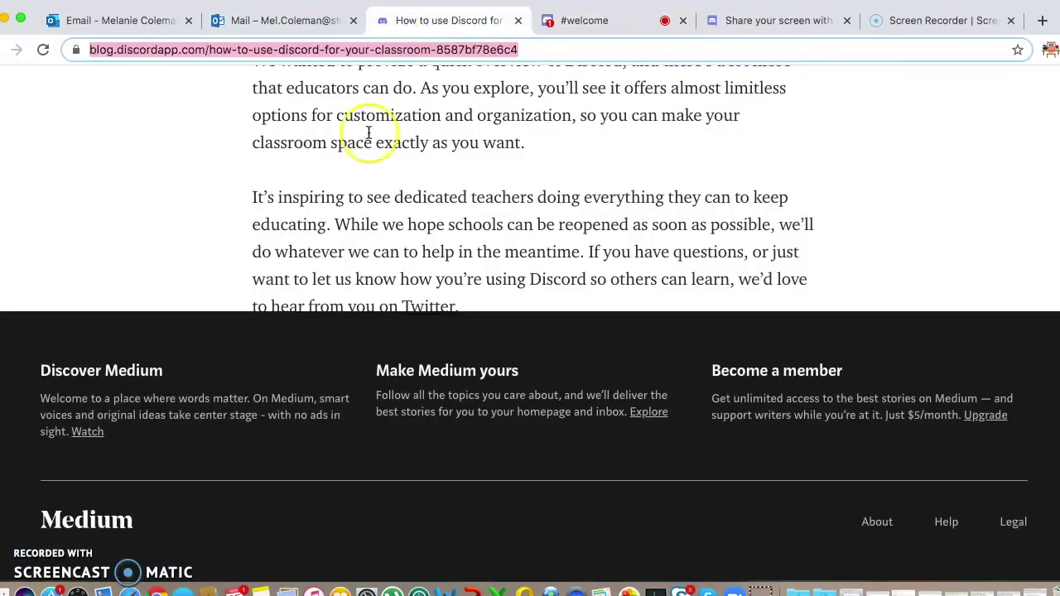
pyautogui.scroll(10, 538, 182)
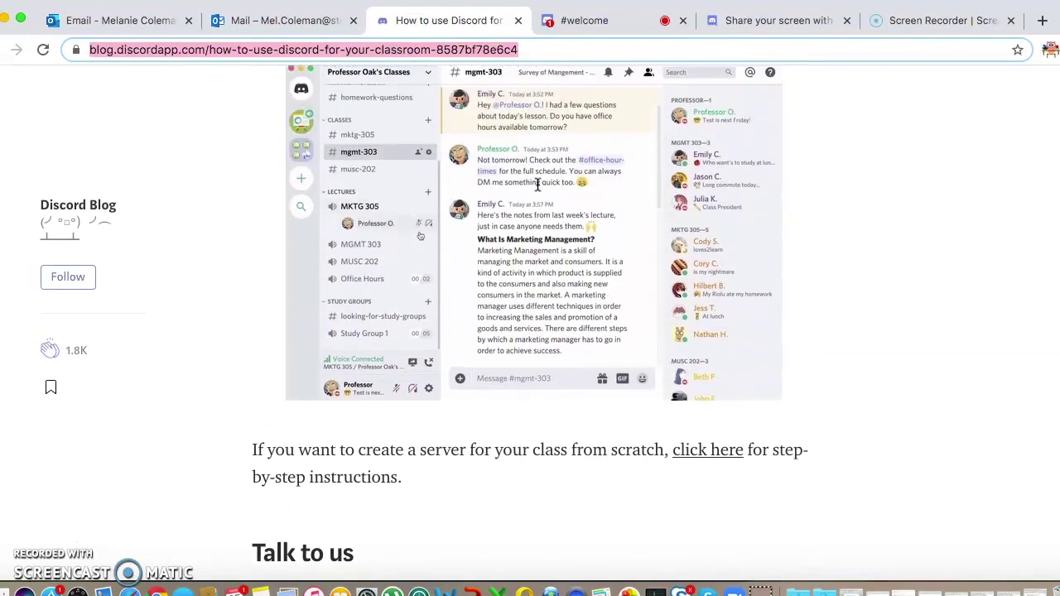
pyautogui.scroll(7, 538, 184)
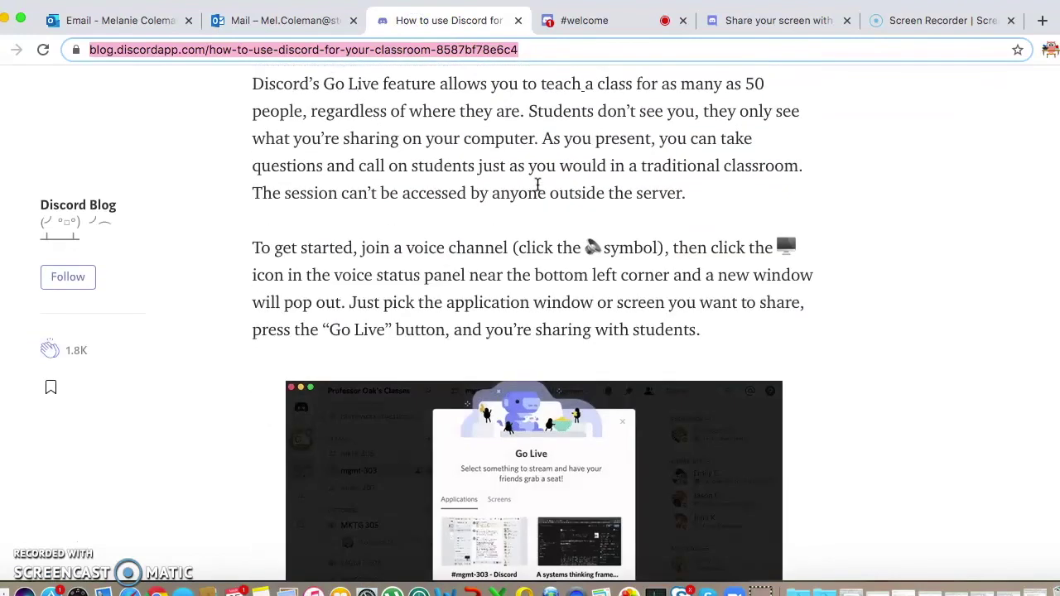
pyautogui.scroll(14, 538, 184)
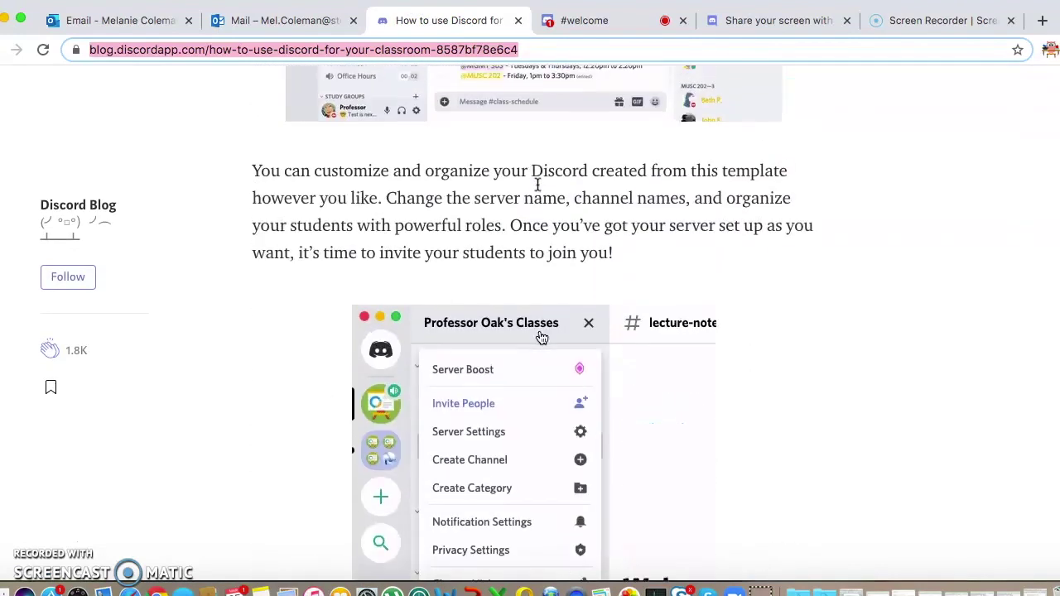
pyautogui.scroll(20, 537, 183)
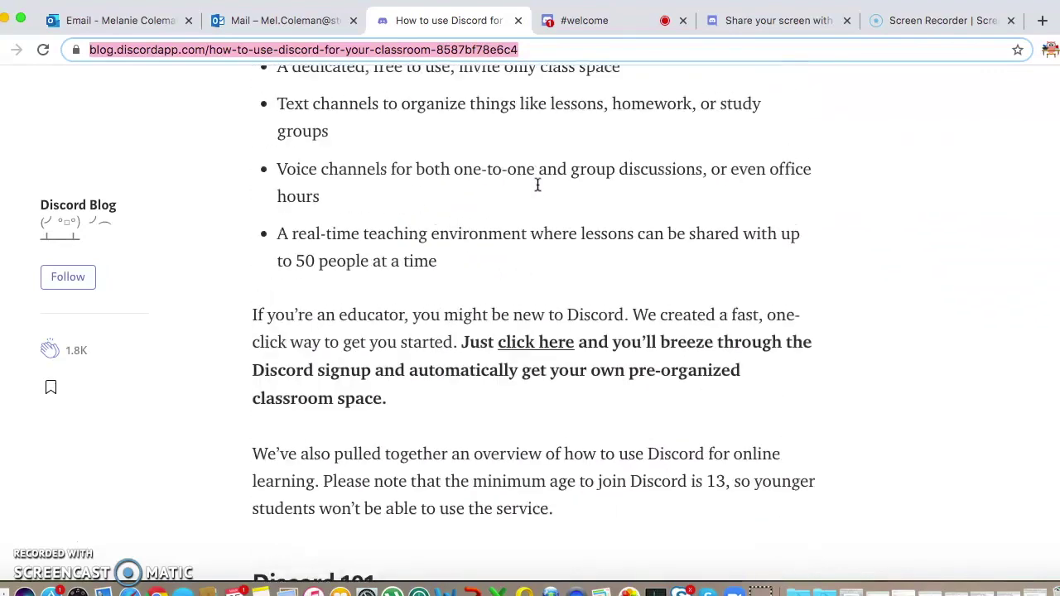
pyautogui.scroll(12, 538, 184)
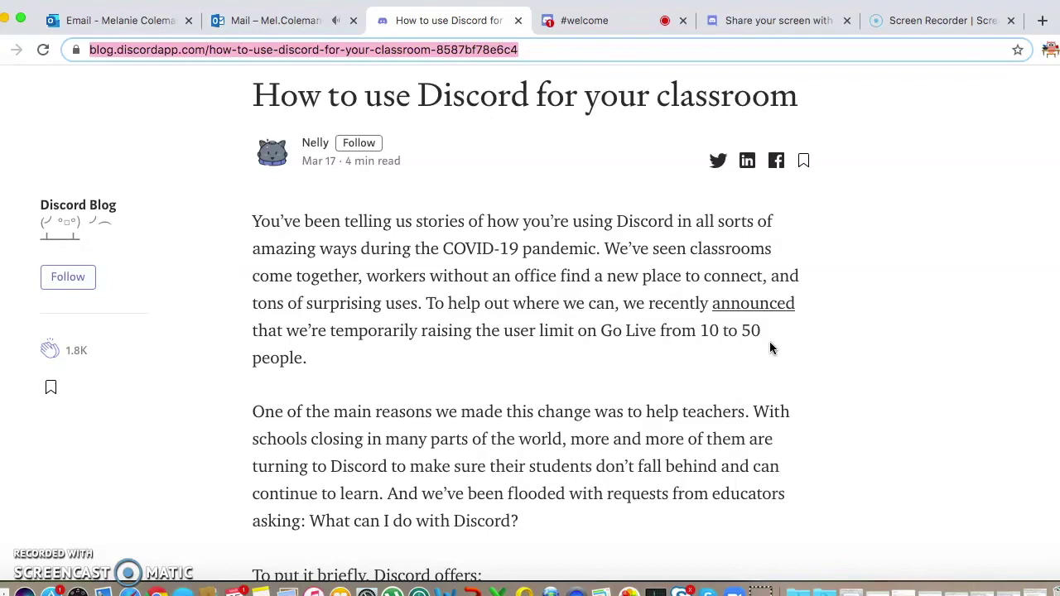
# Return to the classroom server and show the invite link for the Example Voice Chat channel, selecting its text before closing the invitation
pyautogui.click(611, 29)
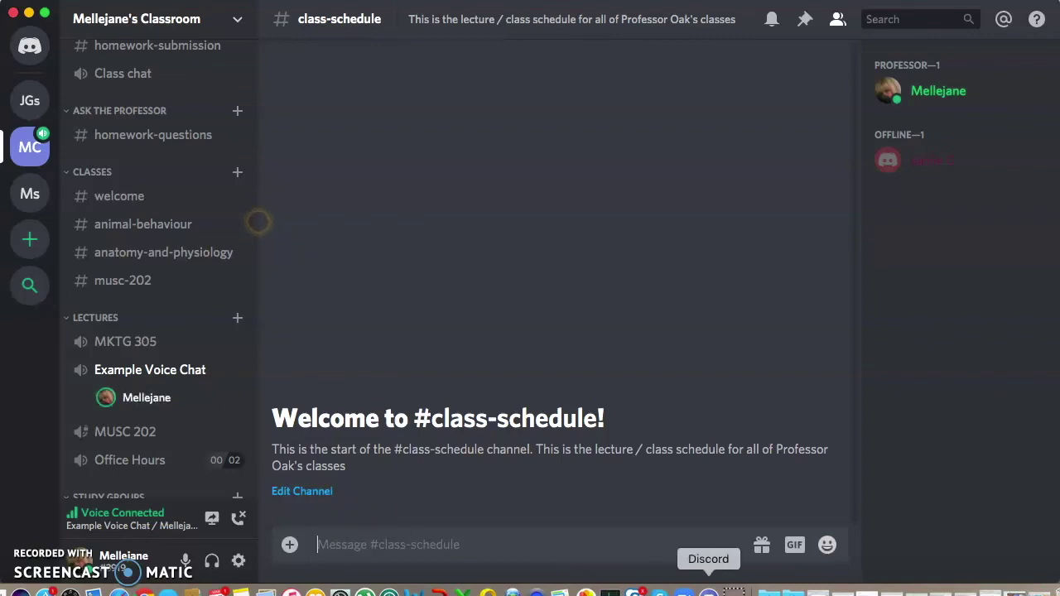
pyautogui.click(673, 300)
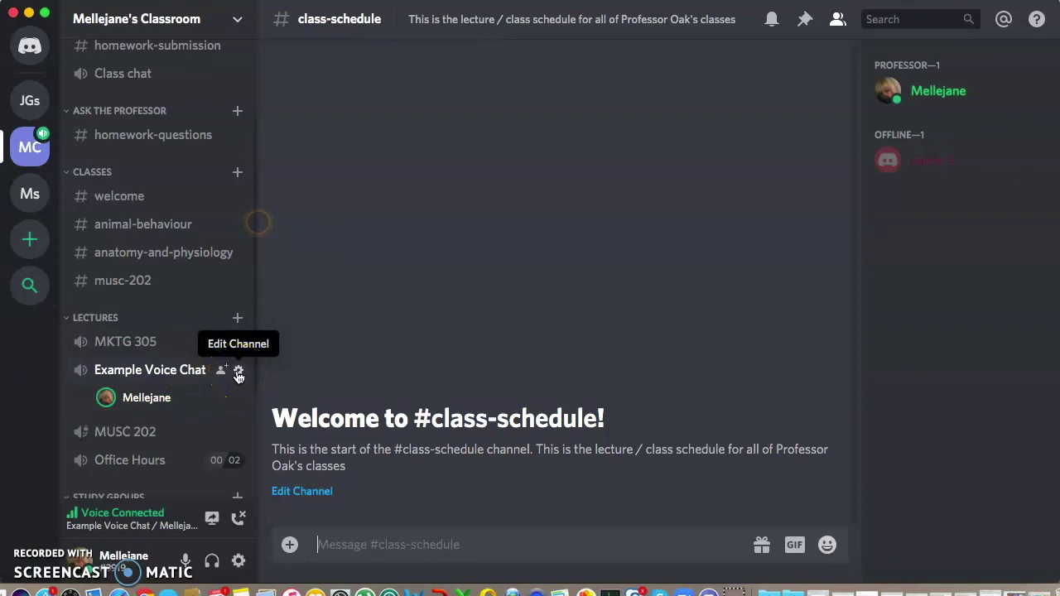
pyautogui.click(222, 376)
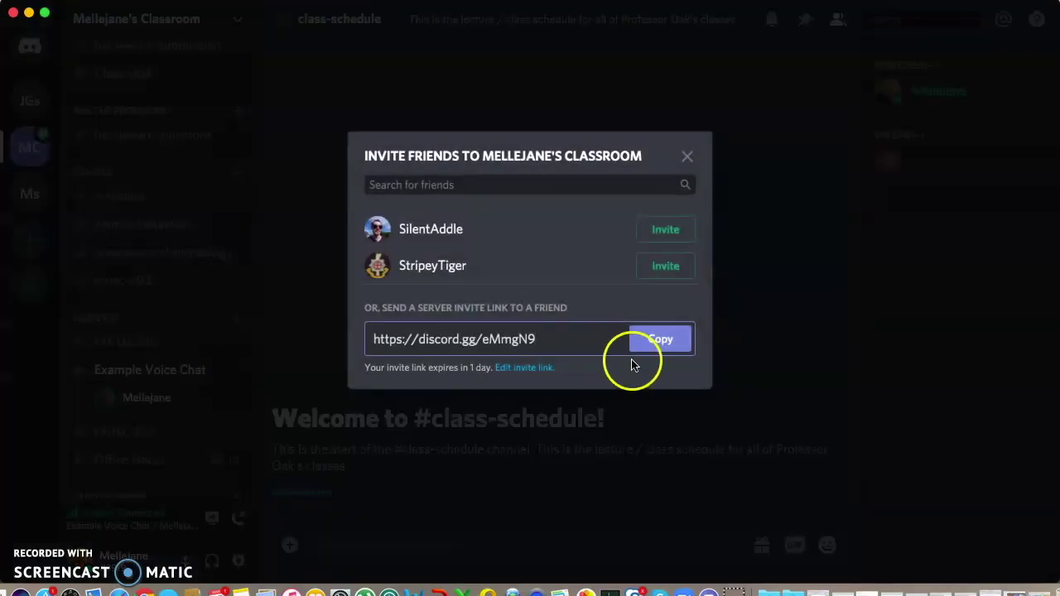
pyautogui.moveTo(542, 339); pyautogui.dragTo(373, 339)
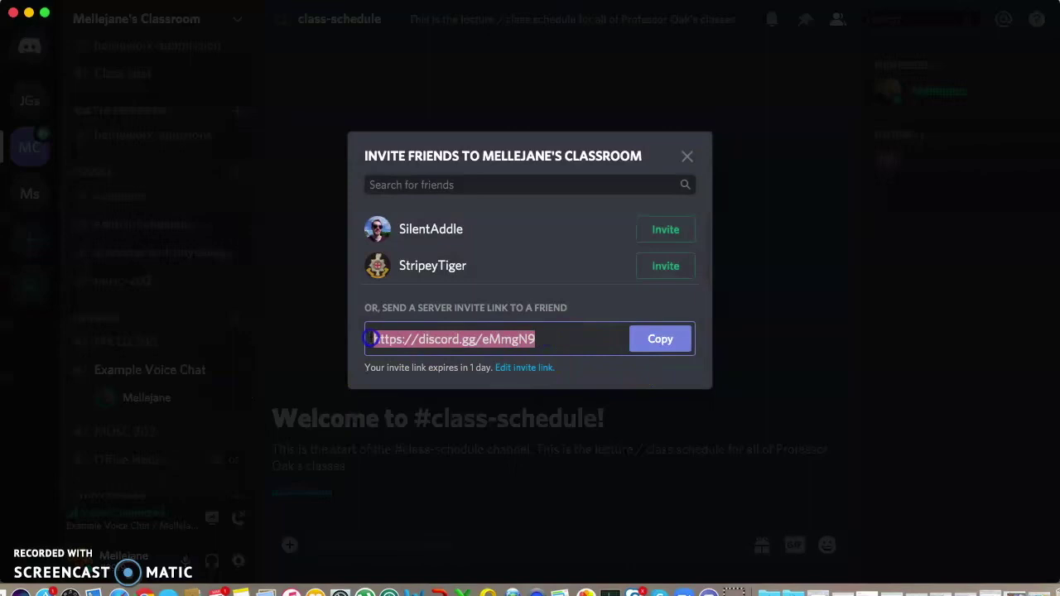
pyautogui.click(688, 157)
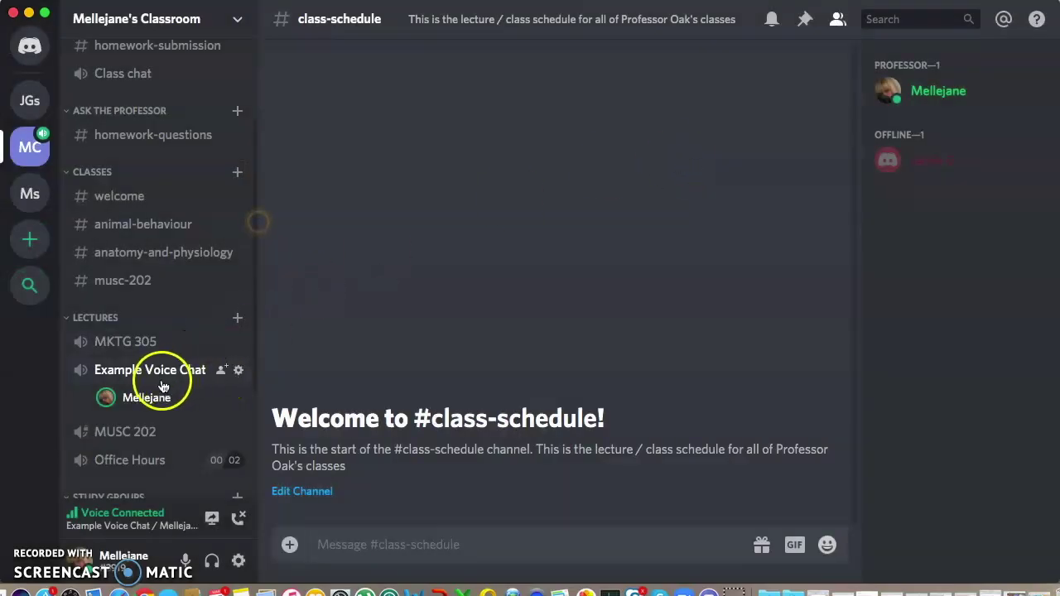
# Allow Connect and Speak for the Professor role in the Example Voice Chat channel's permissions and save the changes
pyautogui.click(238, 370)
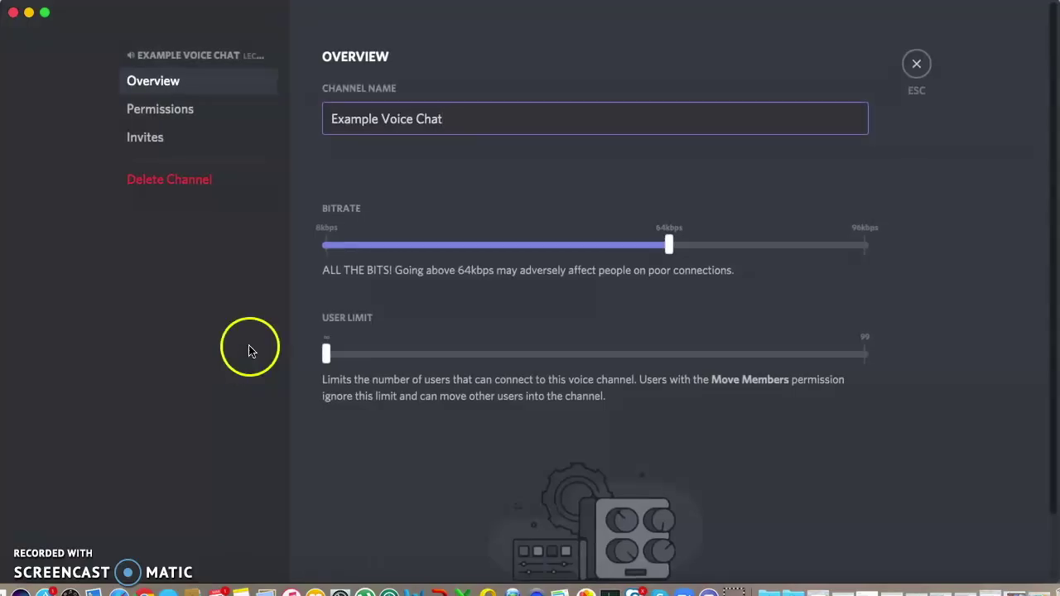
pyautogui.click(174, 117)
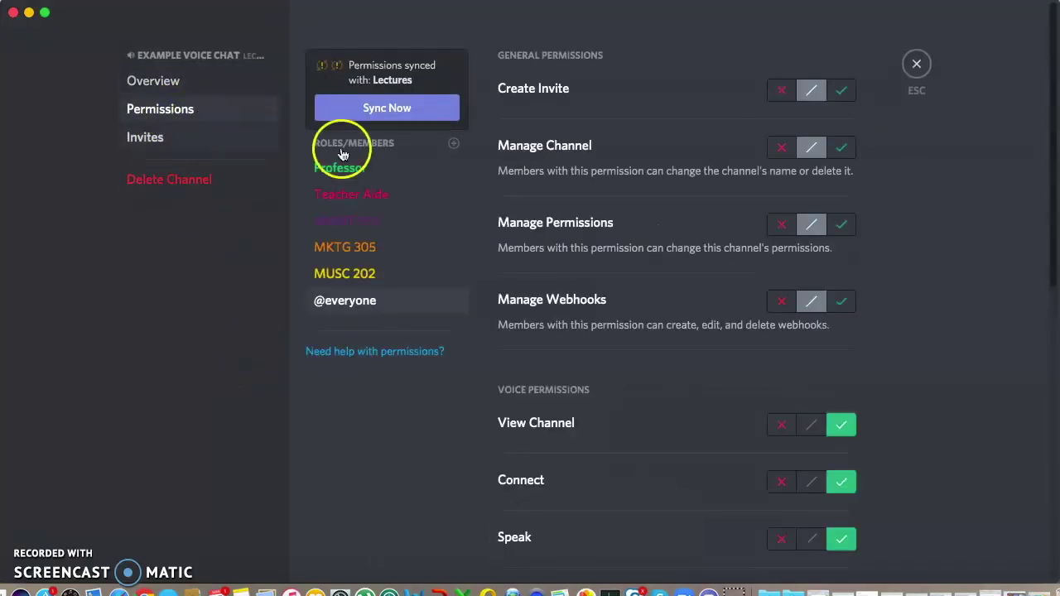
pyautogui.click(378, 172)
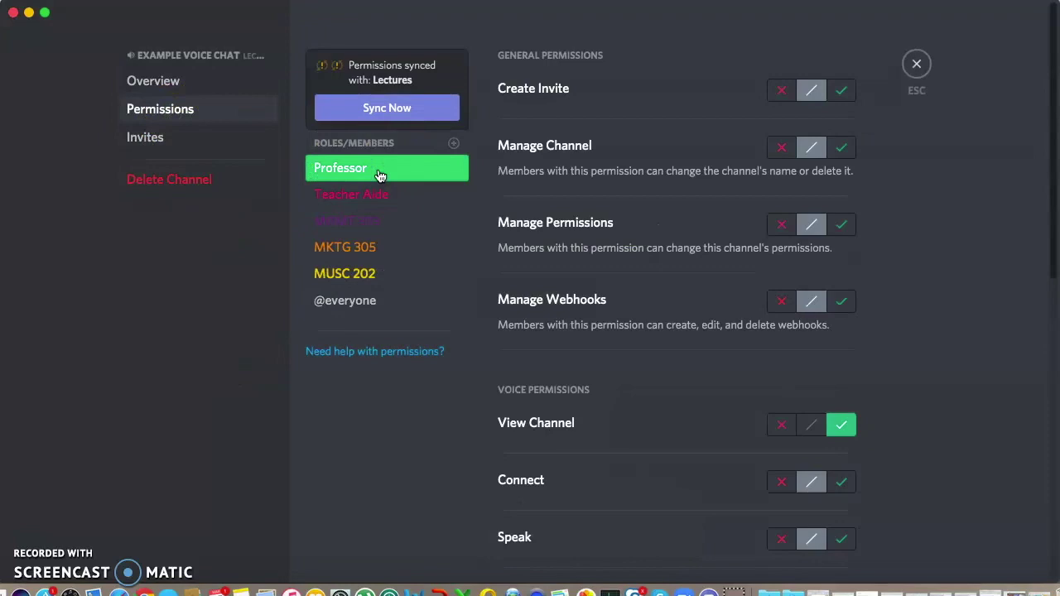
pyautogui.click(733, 284)
pyautogui.scroll(-5, 733, 284)
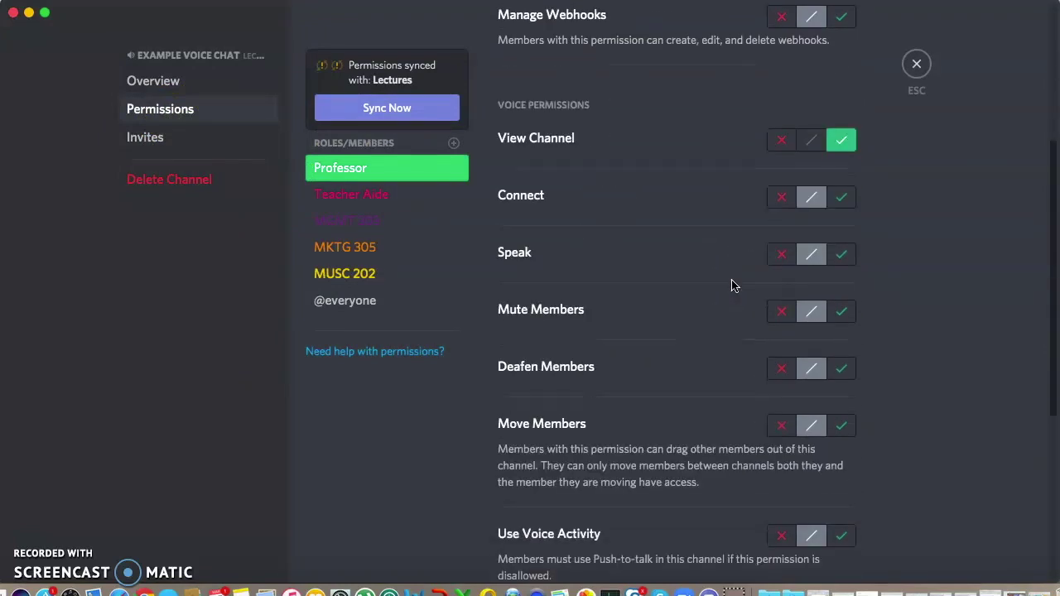
pyautogui.click(841, 200)
pyautogui.click(841, 254)
pyautogui.scroll(-5, 844, 259)
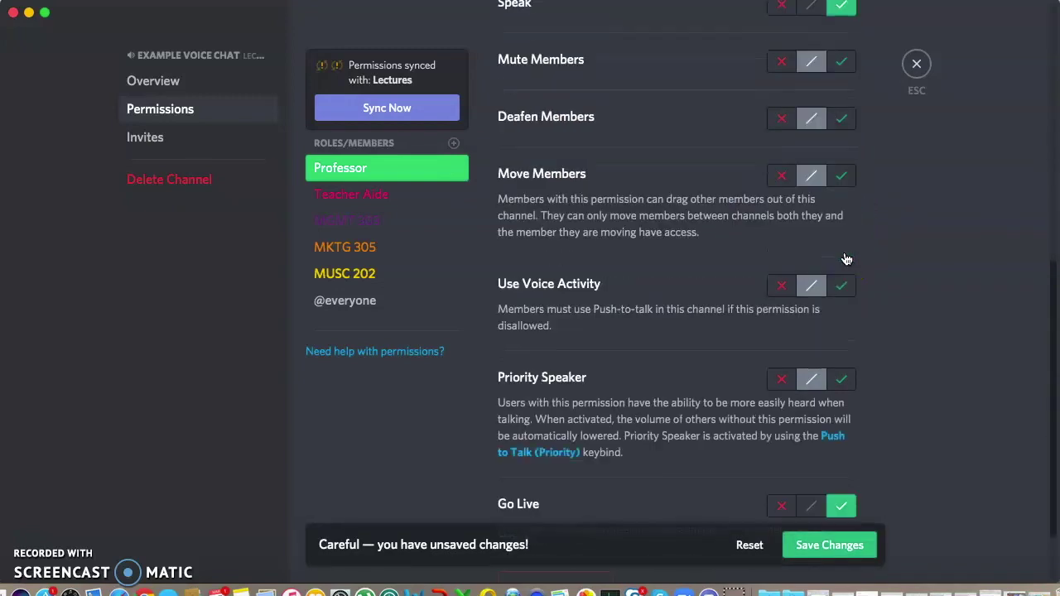
pyautogui.scroll(5, 903, 456)
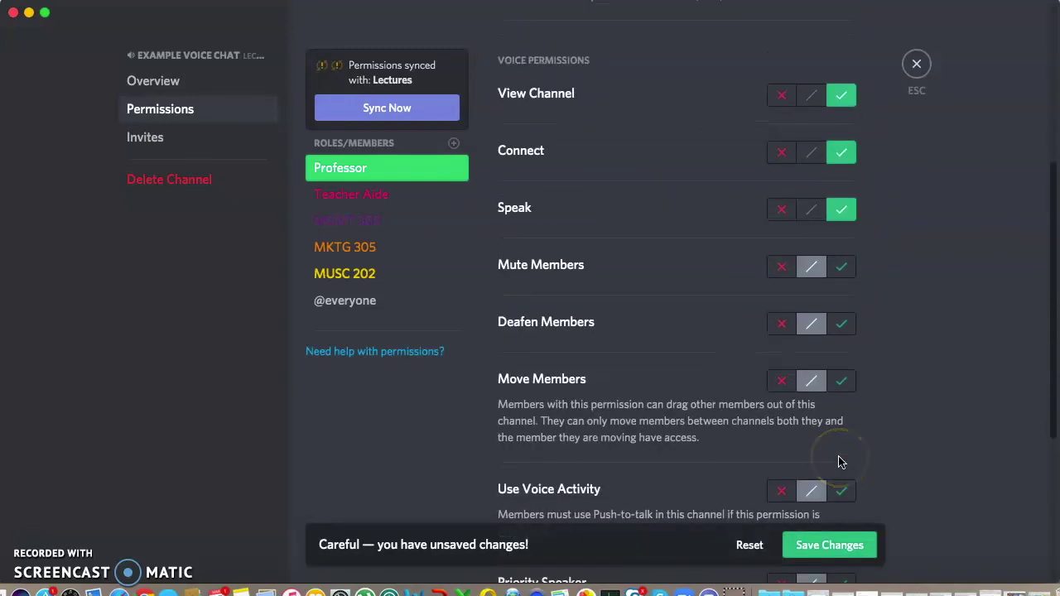
pyautogui.scroll(5, 887, 228)
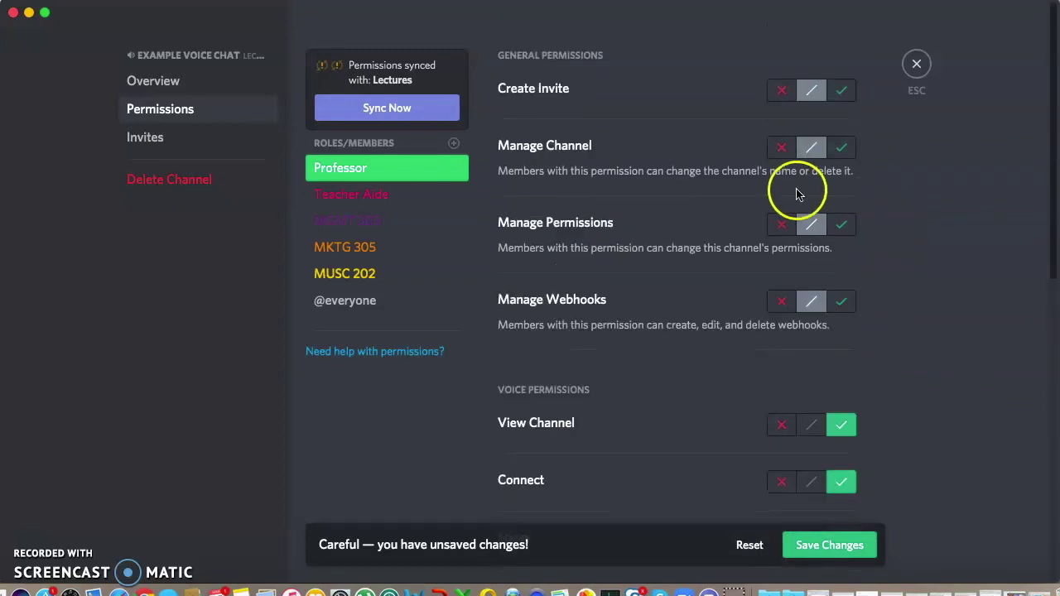
pyautogui.click(820, 553)
# Review the Teacher Aide role's general and voice permissions for Example Voice Chat, and leave the channel settings
pyautogui.click(350, 192)
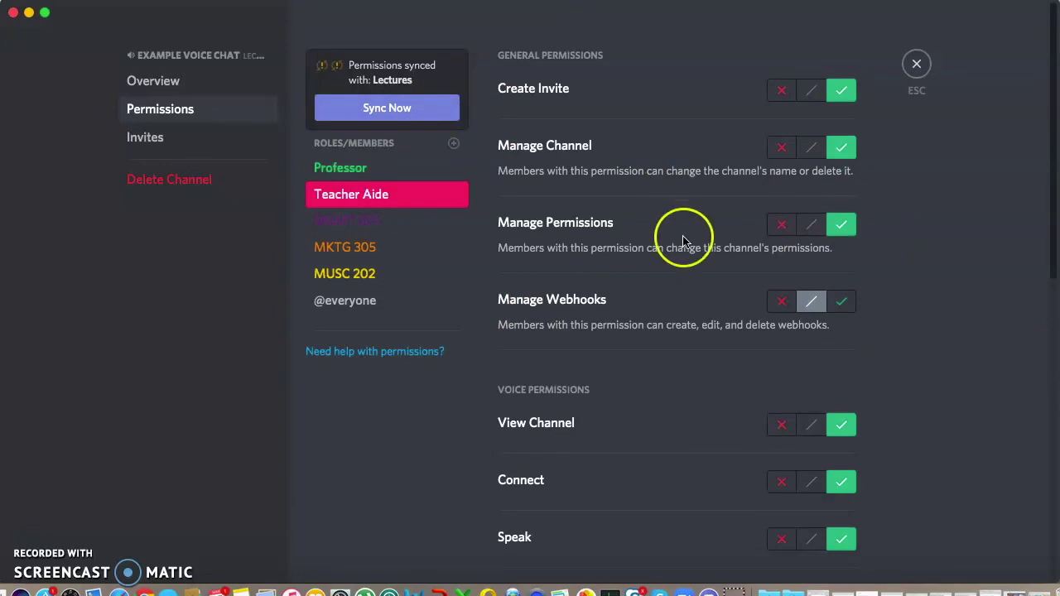
pyautogui.scroll(-2, 684, 240)
pyautogui.scroll(2, 820, 295)
pyautogui.scroll(-5, 823, 298)
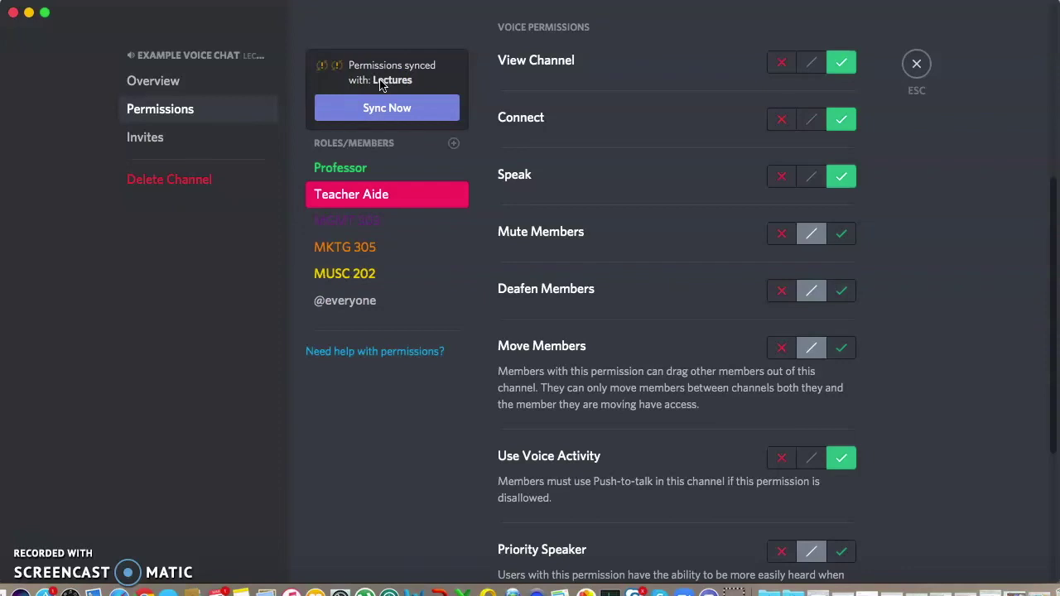
pyautogui.click(916, 67)
pyautogui.click(916, 66)
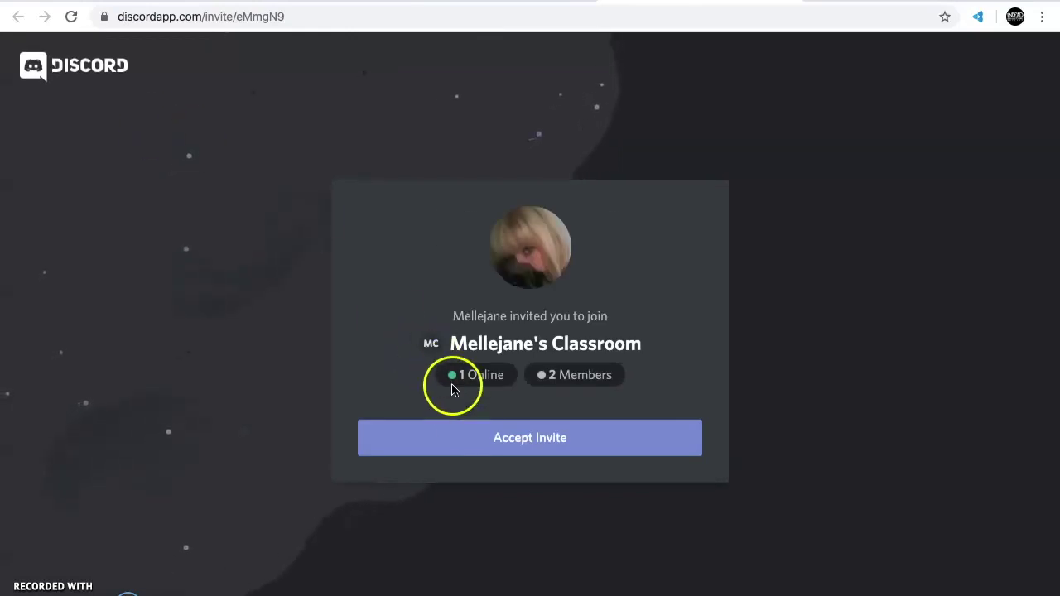
# Accept the classroom server invite in the browser and let it open in the Discord desktop app
pyautogui.click(469, 450)
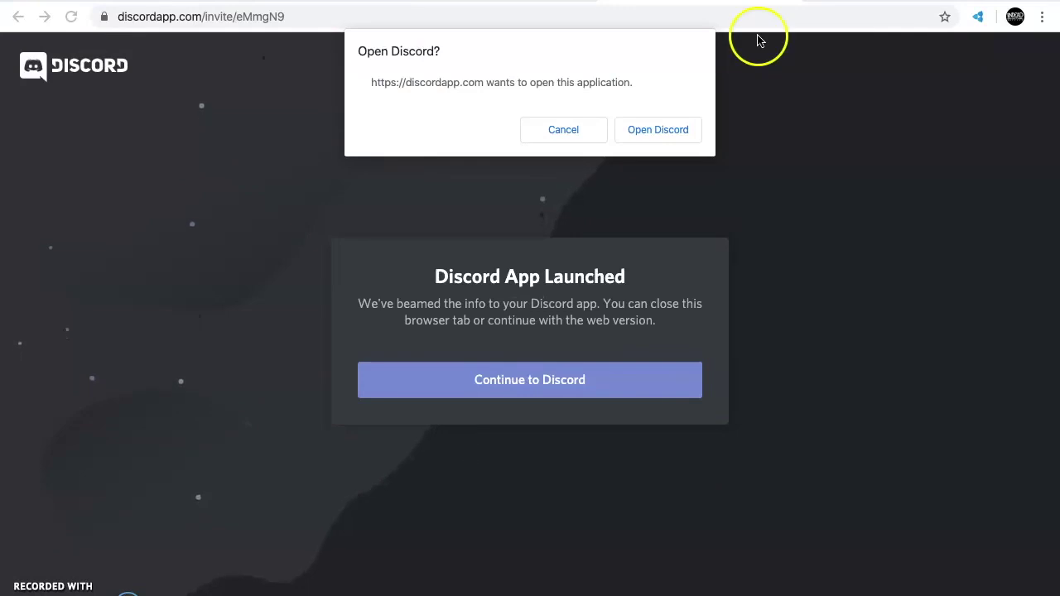
pyautogui.click(660, 135)
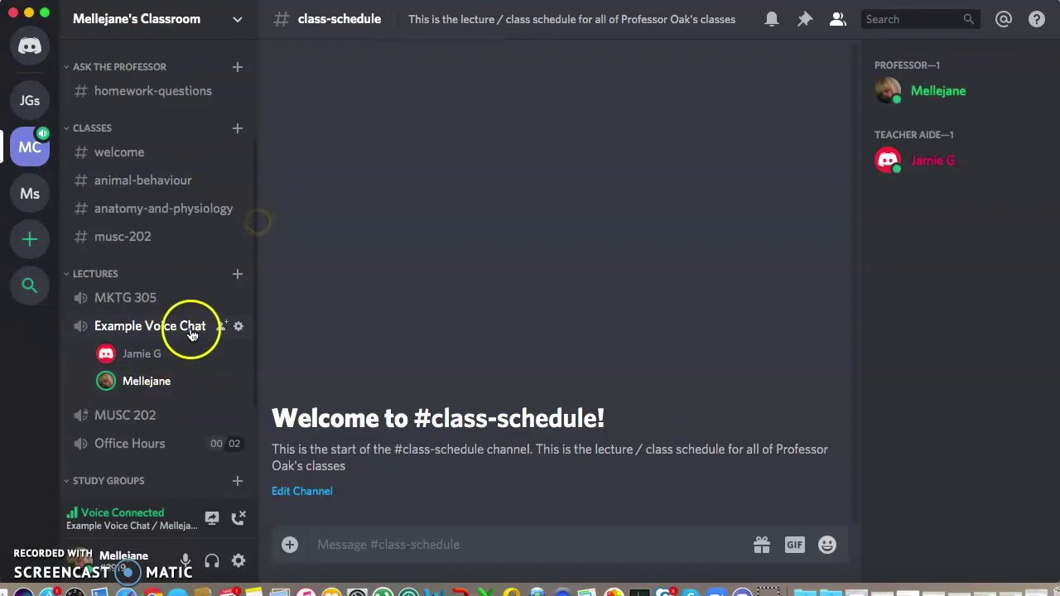
# Start sharing in the connected voice channel, look through the available application windows, and choose the "Confidence in Delivering Safeguarding" presentation as the stream source
pyautogui.click(213, 520)
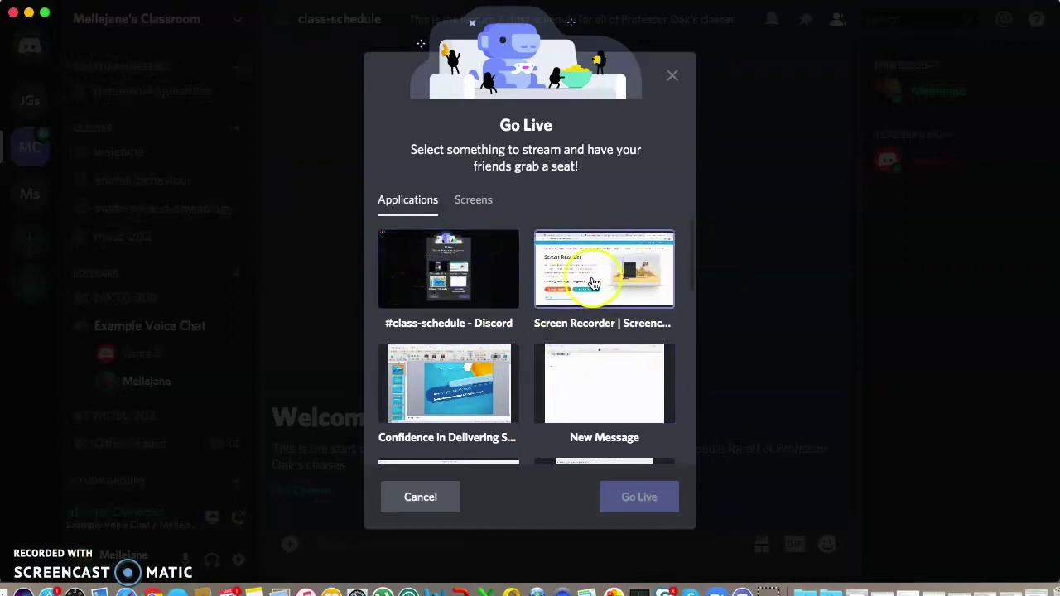
pyautogui.scroll(-3, 622, 373)
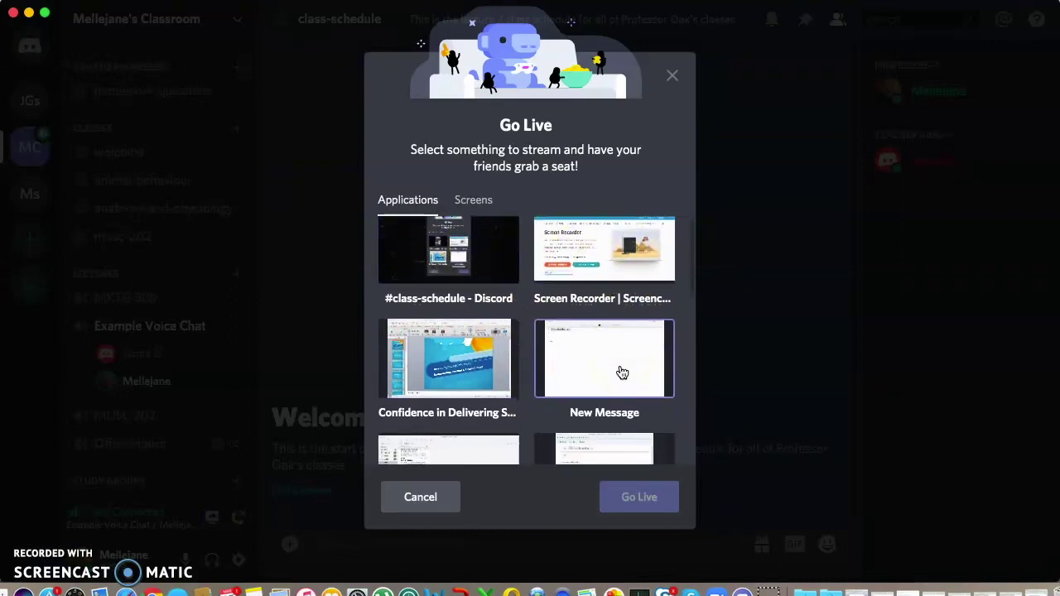
pyautogui.scroll(-8, 622, 373)
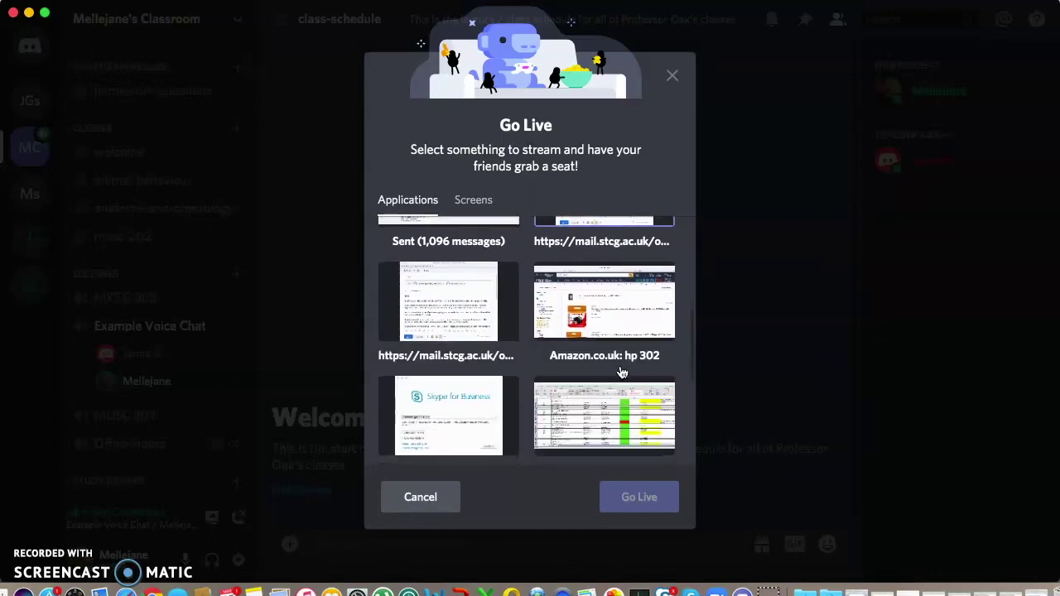
pyautogui.click(586, 248)
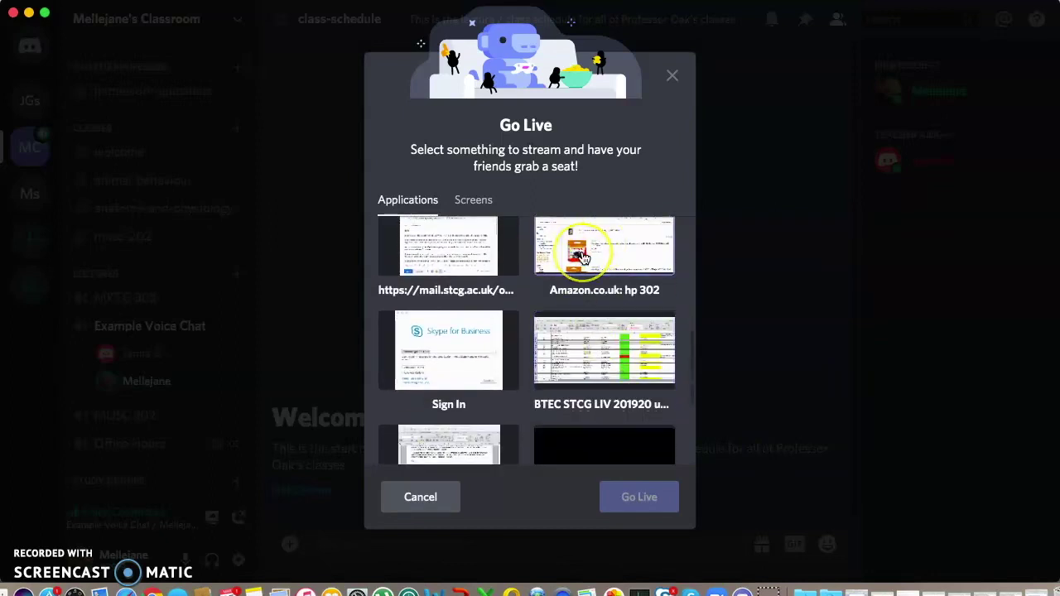
pyautogui.scroll(-2, 584, 258)
pyautogui.click(591, 321)
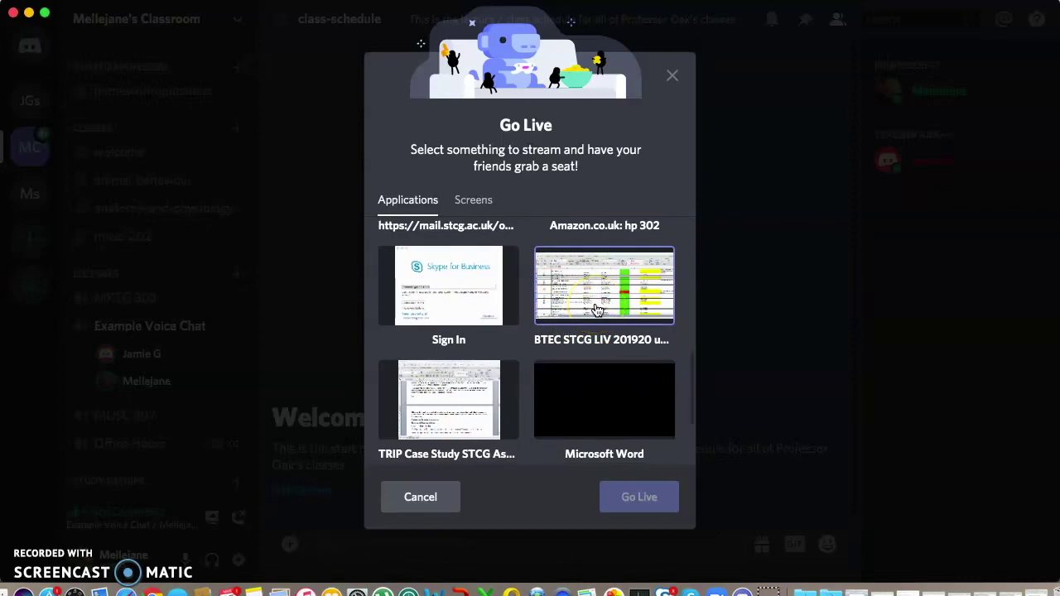
pyautogui.scroll(-3, 597, 310)
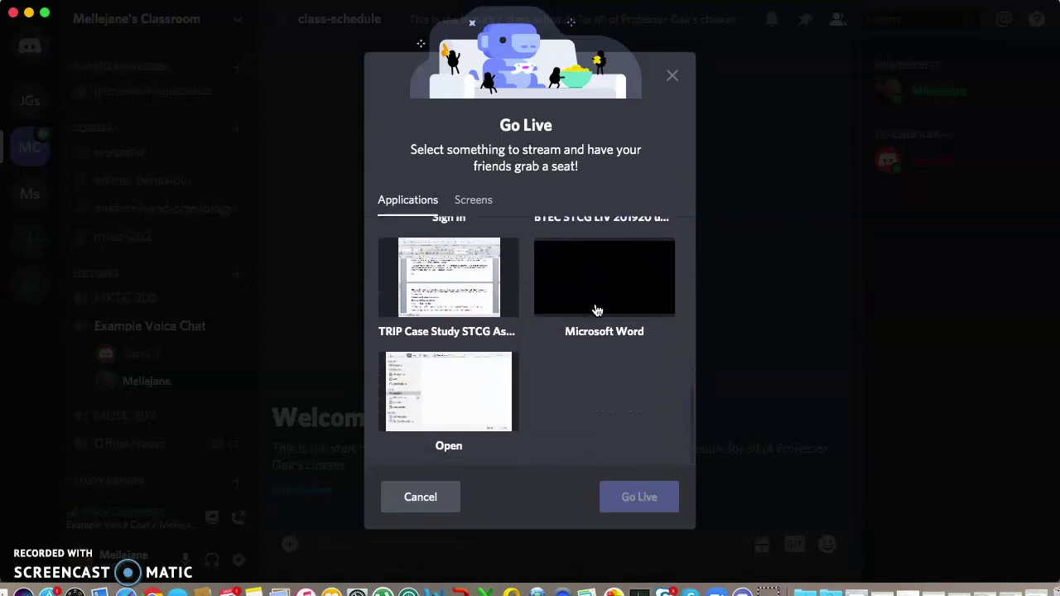
pyautogui.scroll(10, 597, 310)
pyautogui.click(577, 396)
pyautogui.click(457, 365)
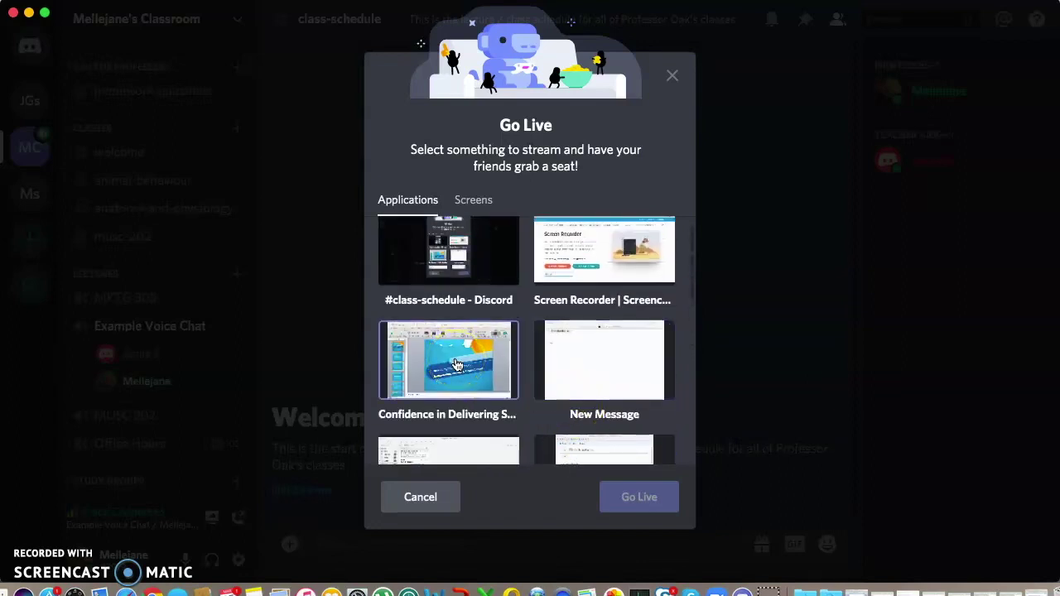
pyautogui.click(456, 364)
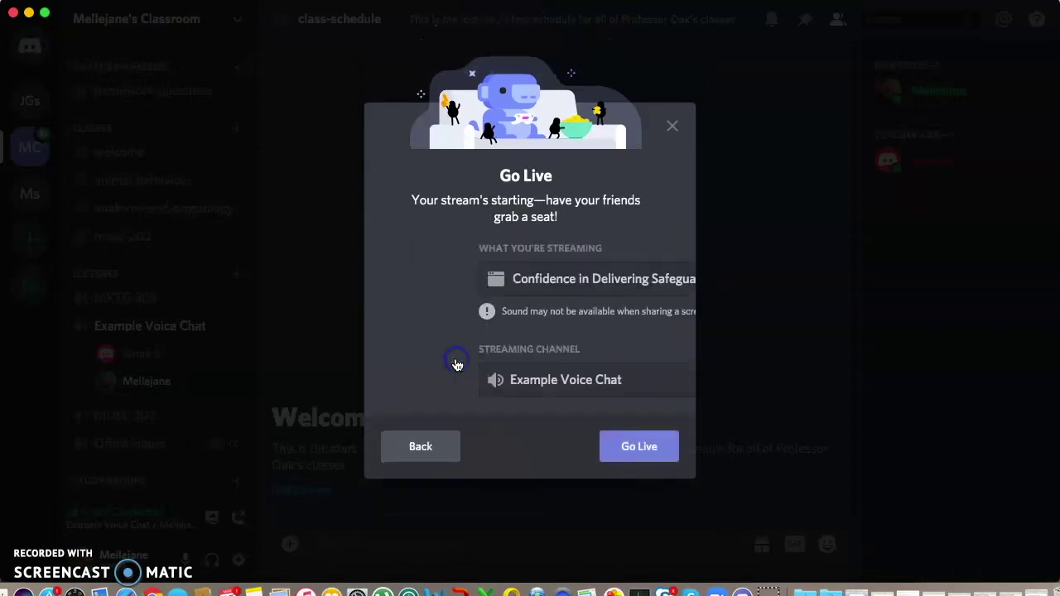
# Go live with the presentation in Example Voice Chat and check the Professor's screen-sharing status from the teacher aide's account
pyautogui.click(463, 282)
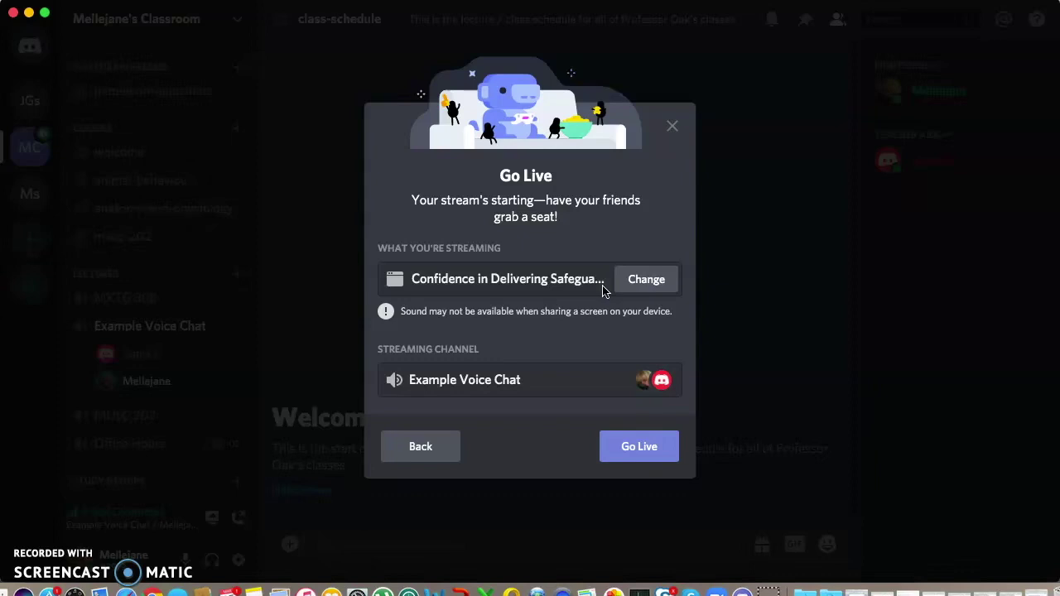
pyautogui.click(633, 453)
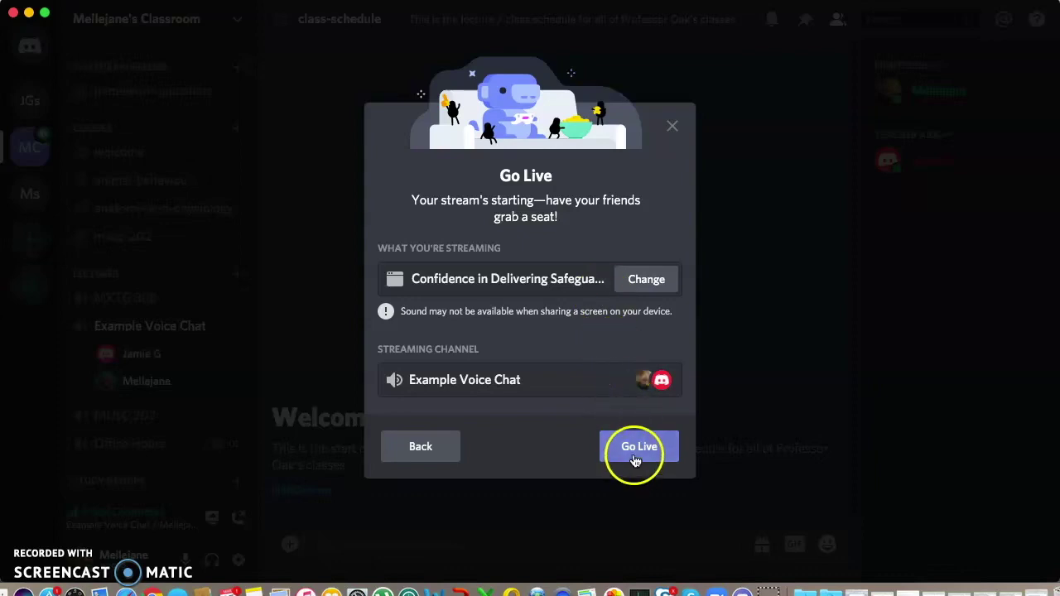
pyautogui.click(636, 455)
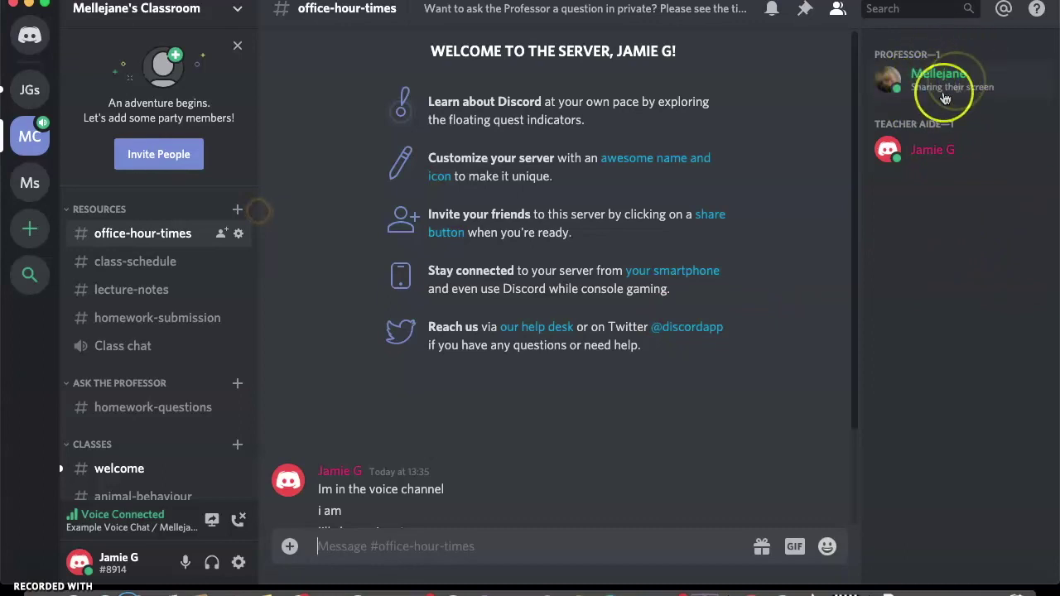
pyautogui.click(961, 87)
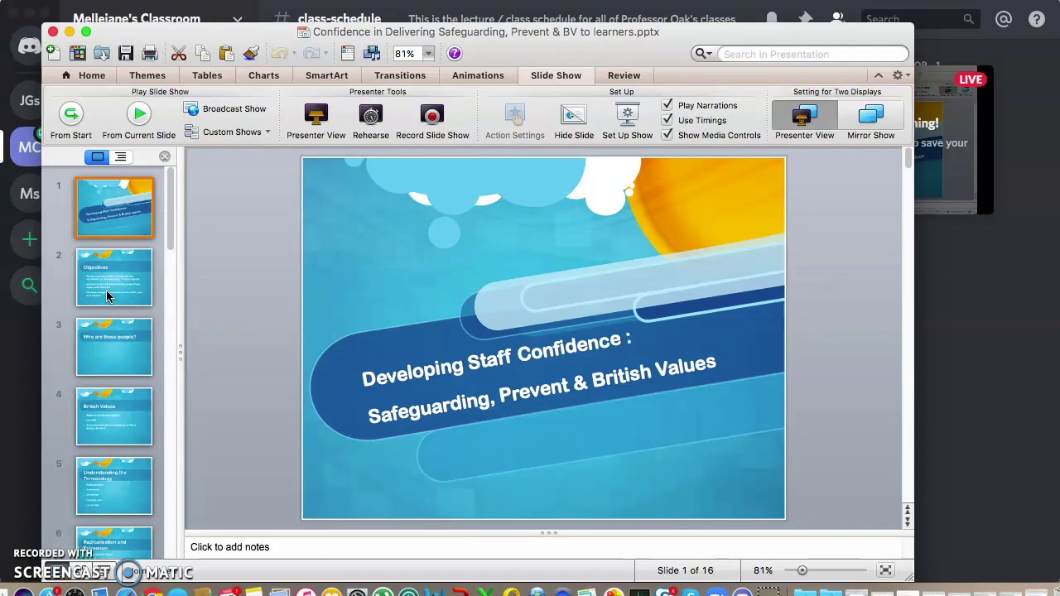
# Show the Objectives slide in the shared PowerPoint presentation and enlarge the slide area by shrinking the thumbnail and notes panes
pyautogui.click(111, 290)
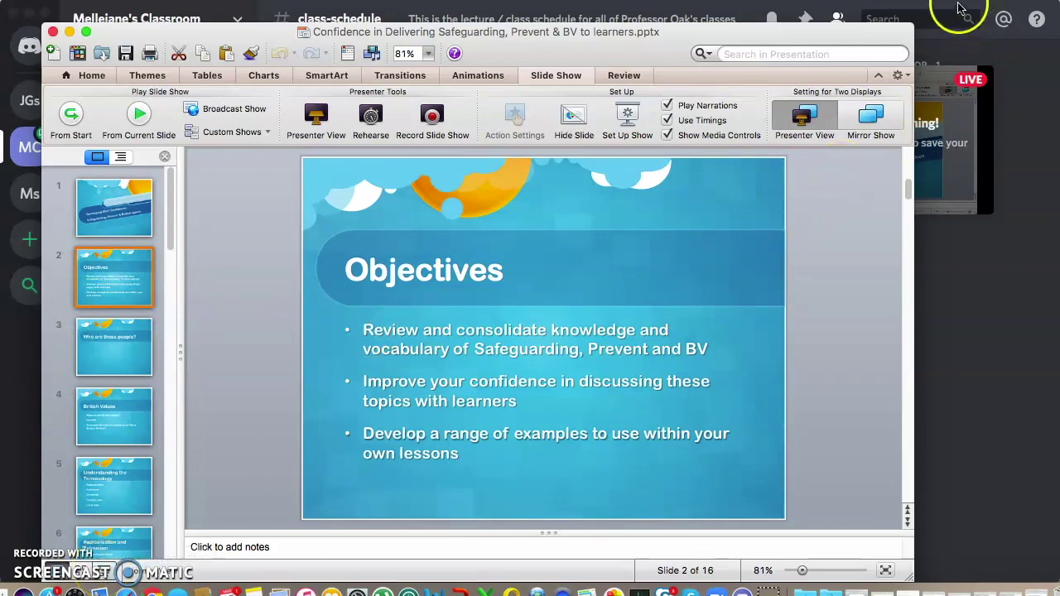
pyautogui.moveTo(905, 29); pyautogui.dragTo(1007, 9)
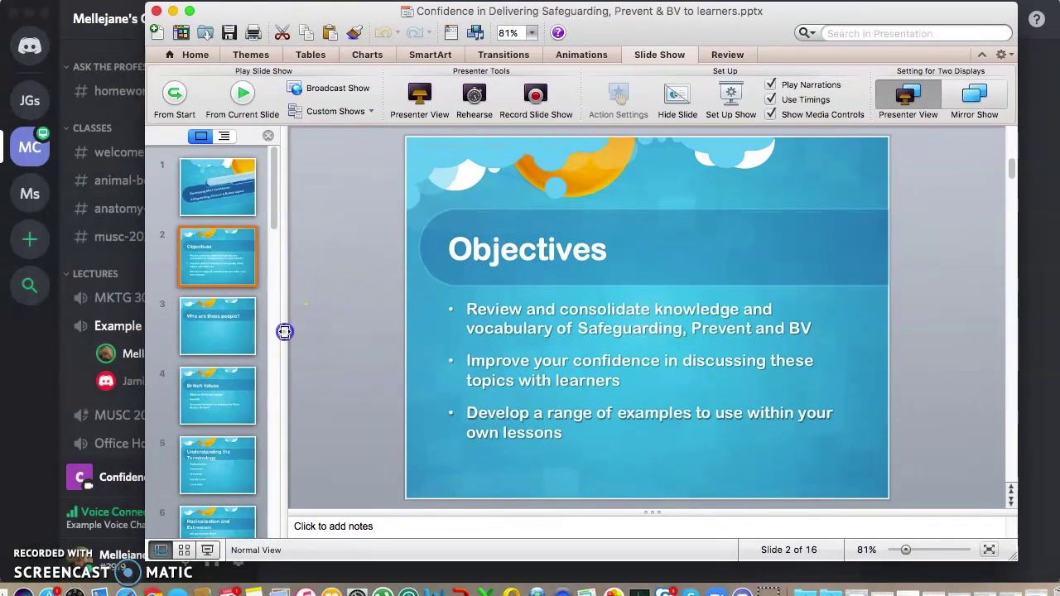
pyautogui.moveTo(283, 331); pyautogui.dragTo(237, 328)
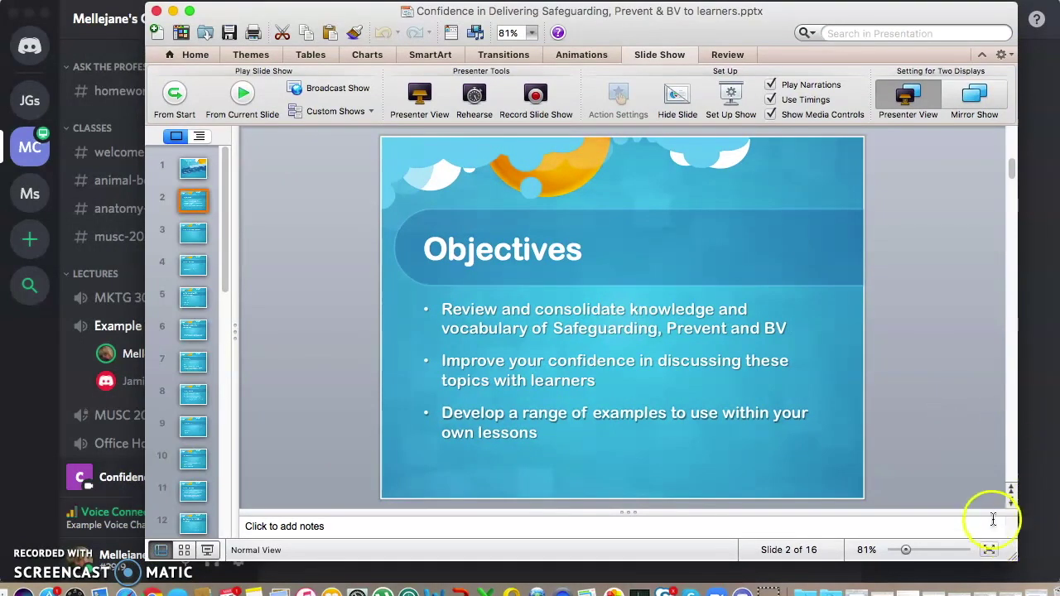
pyautogui.moveTo(988, 515); pyautogui.dragTo(994, 537)
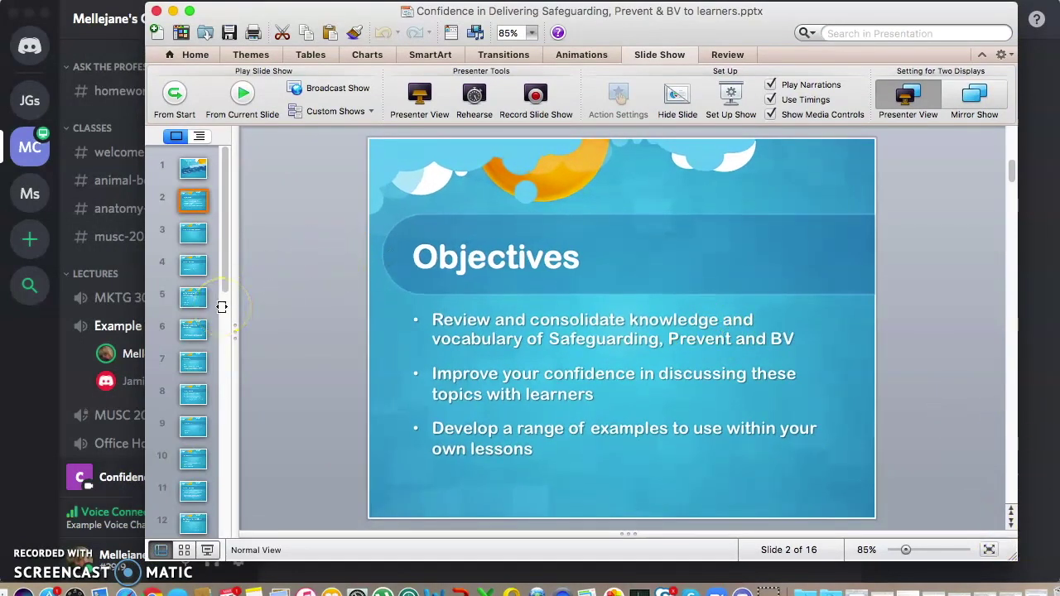
# Move through the shared presentation to slide 4 and on to slide 5
pyautogui.click(189, 269)
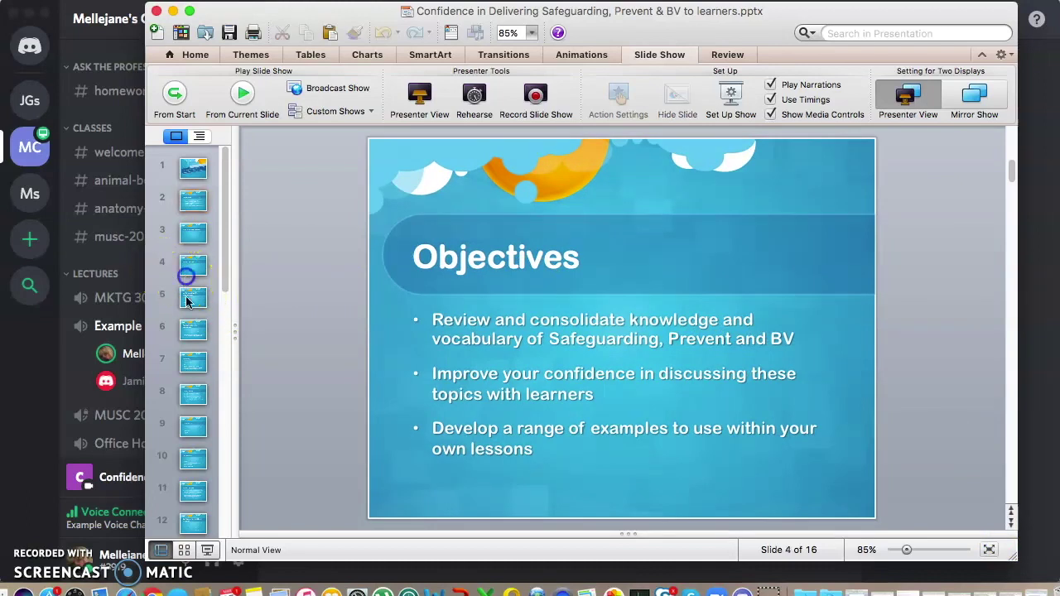
pyautogui.click(189, 305)
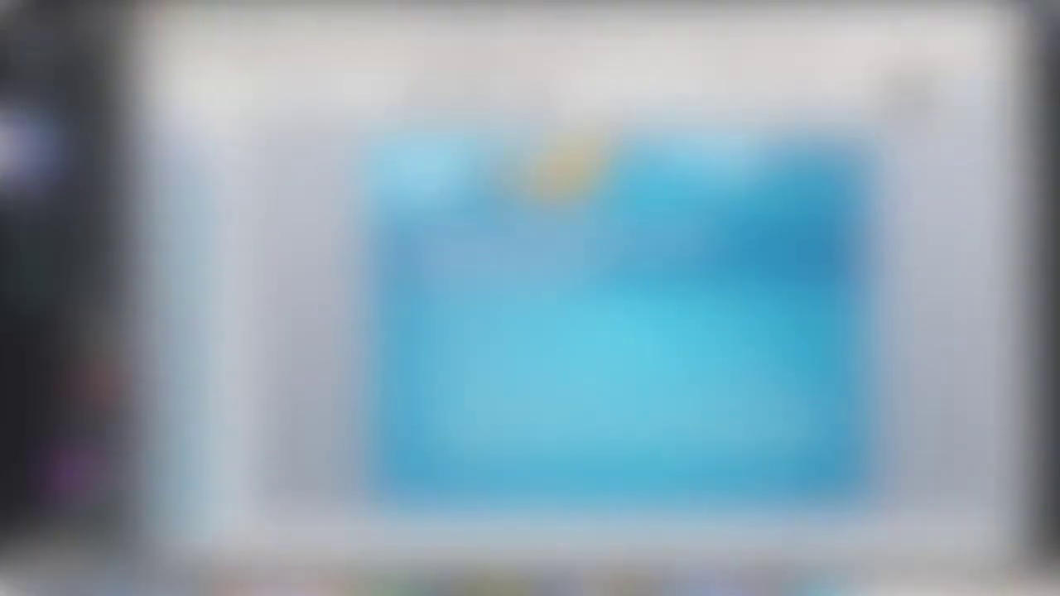
# Show slide 8, County Lines, in the shared presentation and close the presentation window to return to the Discord server
pyautogui.click(196, 401)
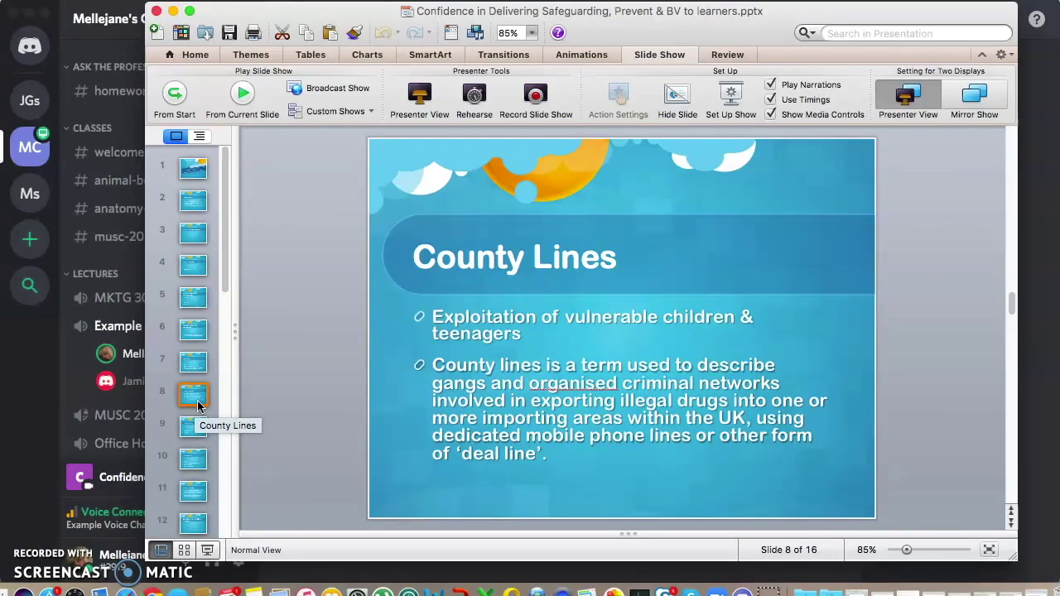
pyautogui.click(157, 12)
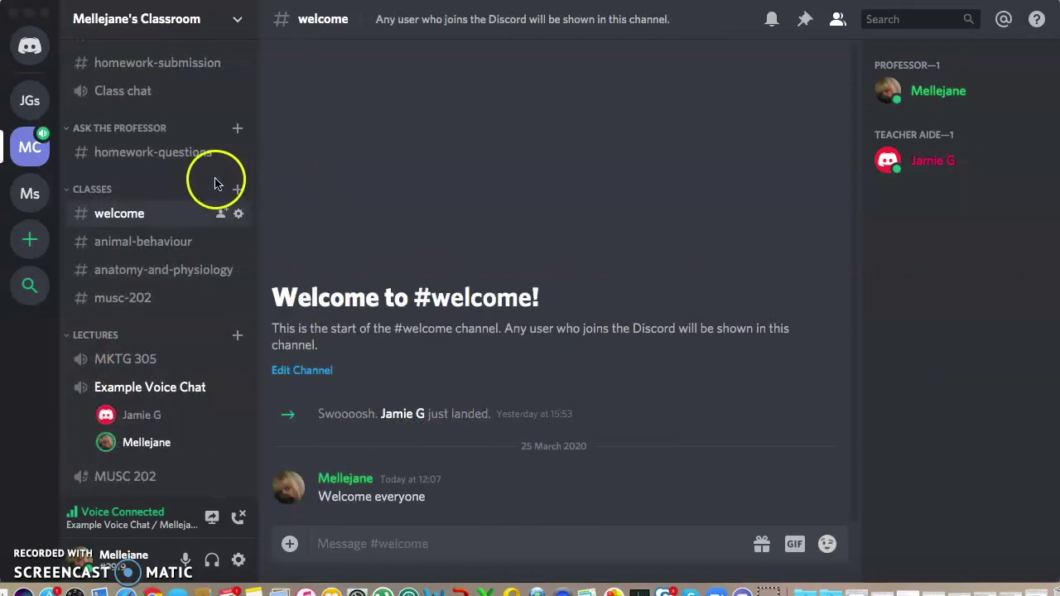
# Open the welcome text channel under Classes and send the message "Hello"
pyautogui.scroll(3, 214, 182)
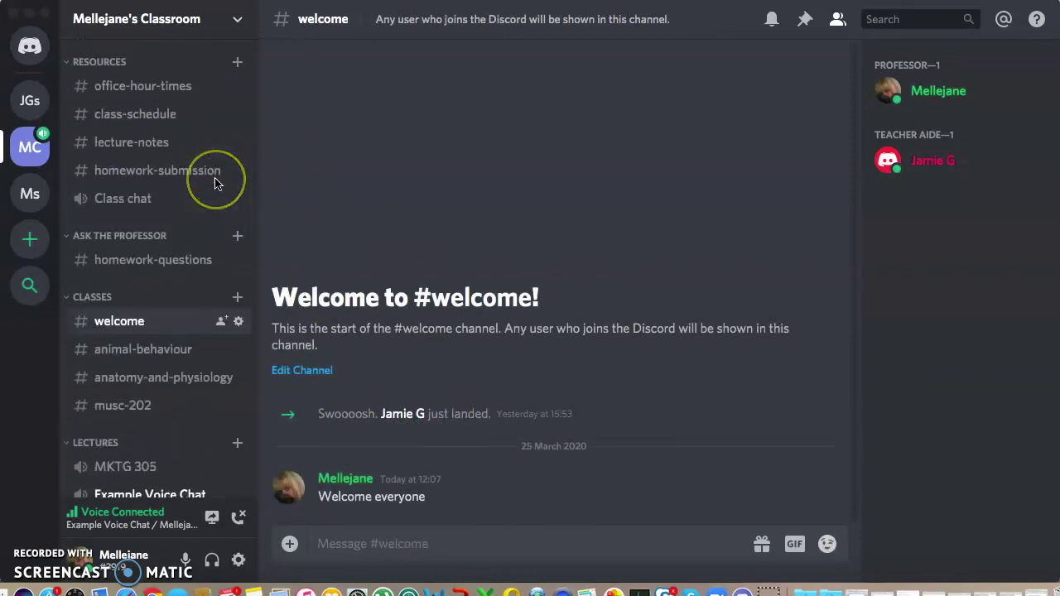
pyautogui.click(166, 116)
pyautogui.click(146, 323)
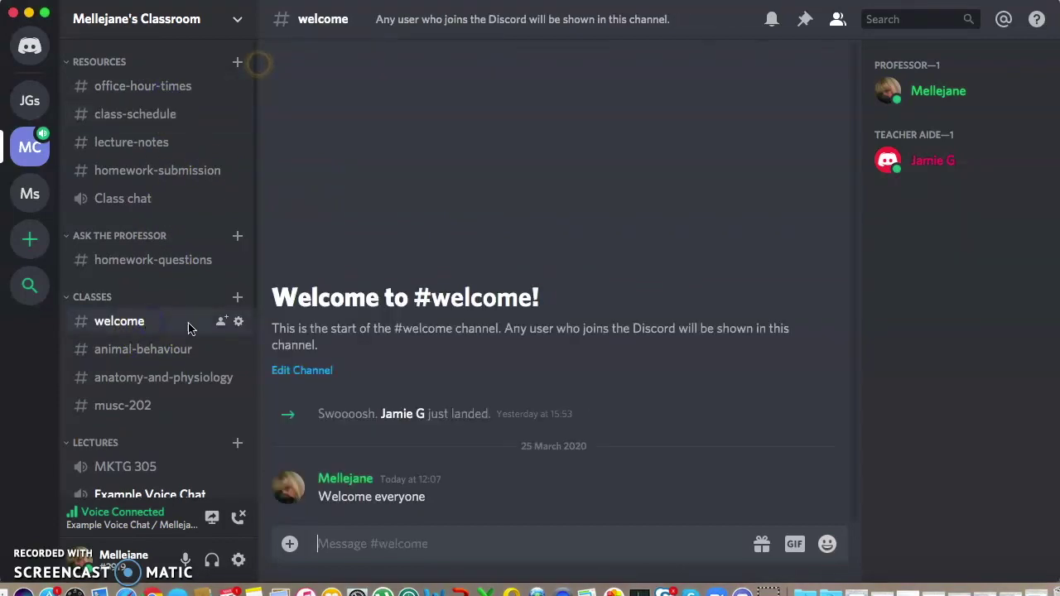
pyautogui.click(389, 555)
pyautogui.write('Hello')
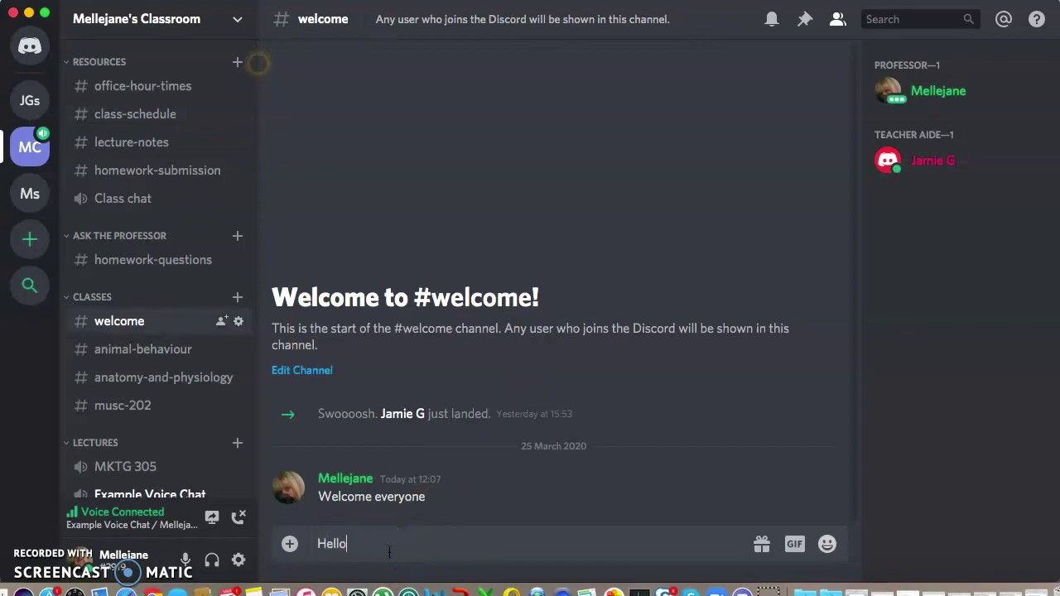
pyautogui.press('Return')
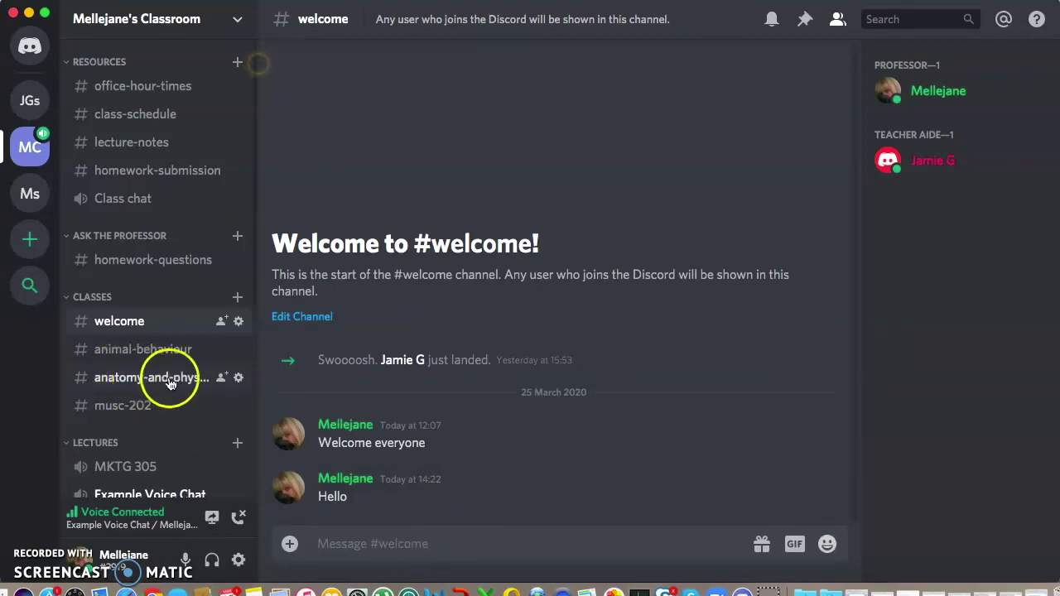
# Mute and unmute the microphone in the connected voice channel, and turn Deafen on and off again
pyautogui.scroll(-1, 187, 381)
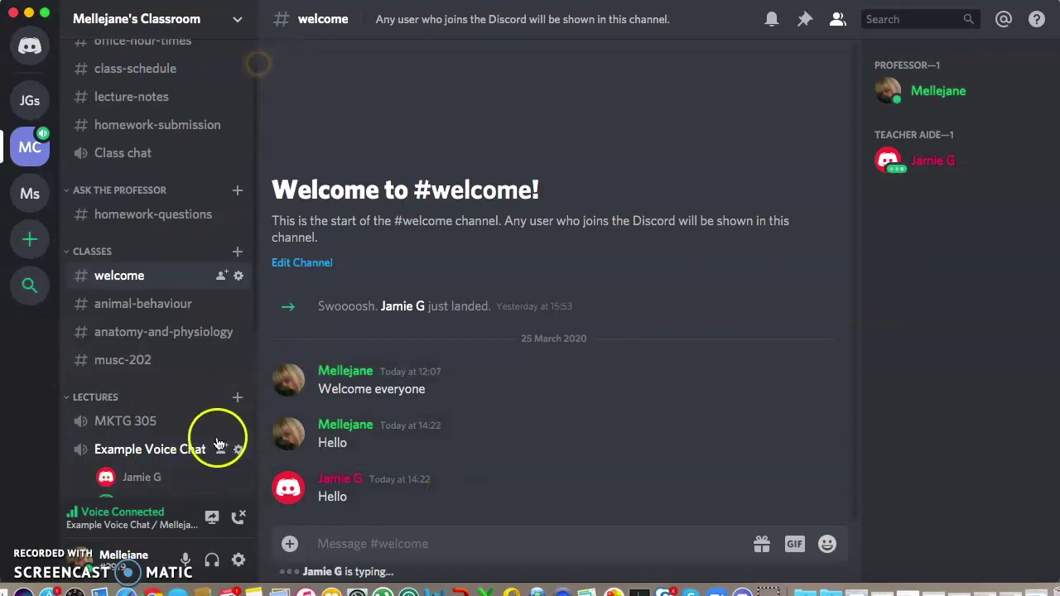
pyautogui.scroll(-1, 164, 464)
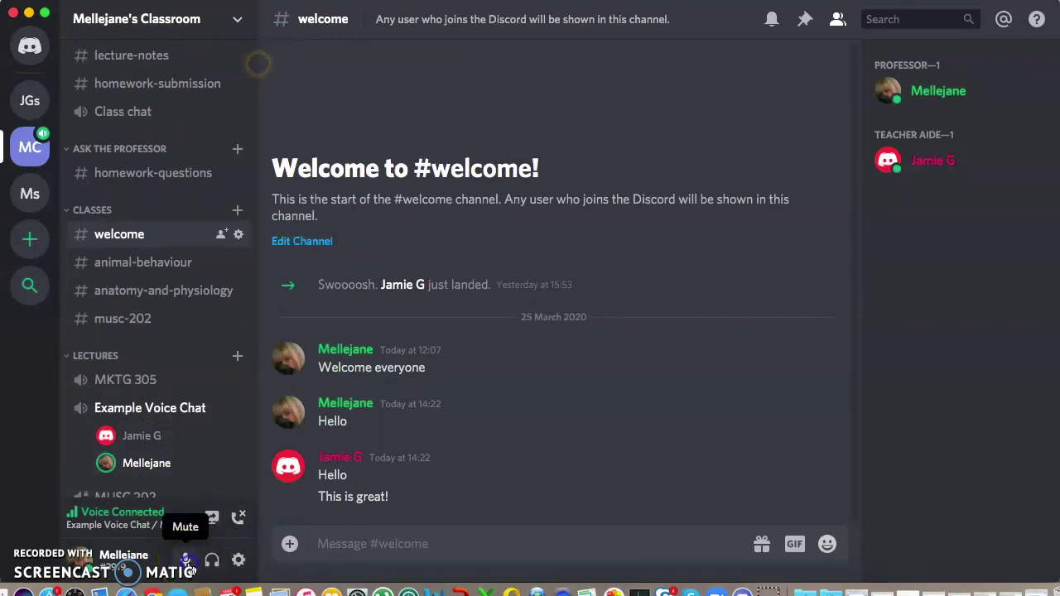
pyautogui.click(187, 560)
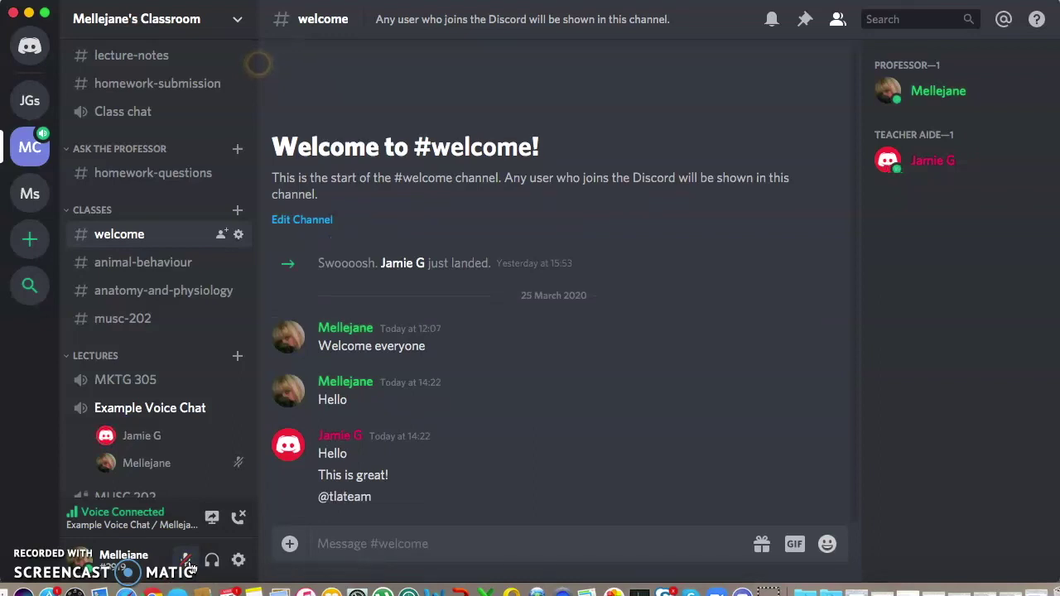
pyautogui.click(187, 560)
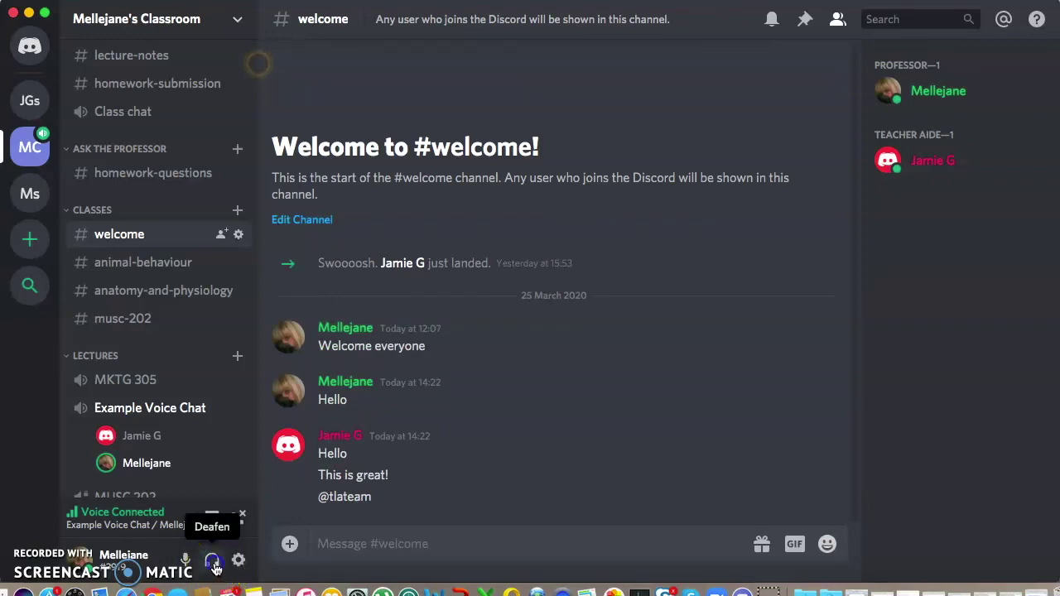
pyautogui.click(213, 565)
pyautogui.click(213, 565)
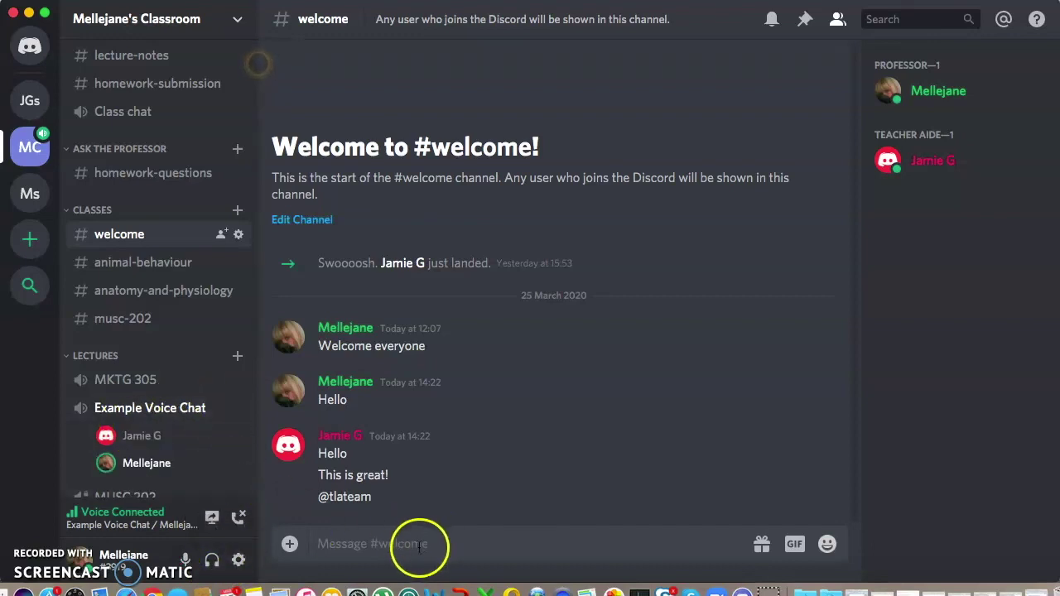
pyautogui.moveTo(533, 473)
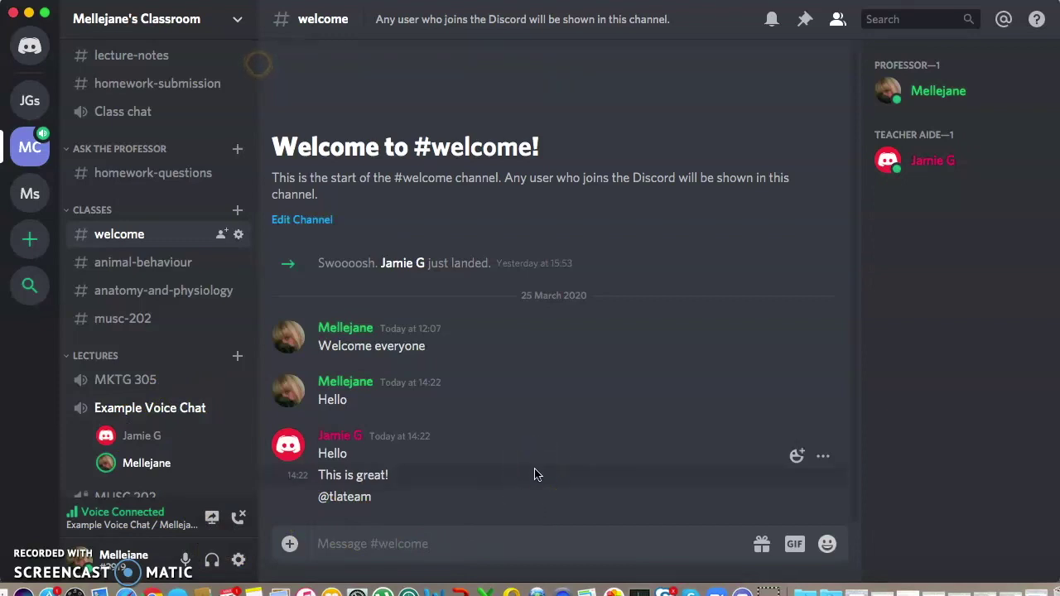